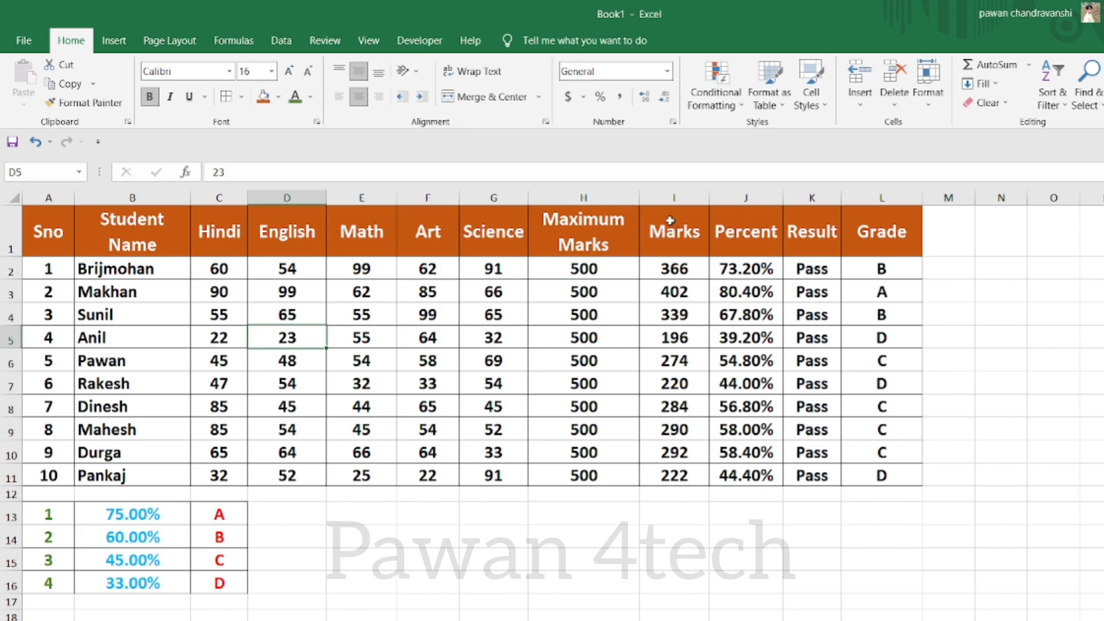
Select the Marks, Percent, Result and Grade column headers in turn.
left_click(669, 195)
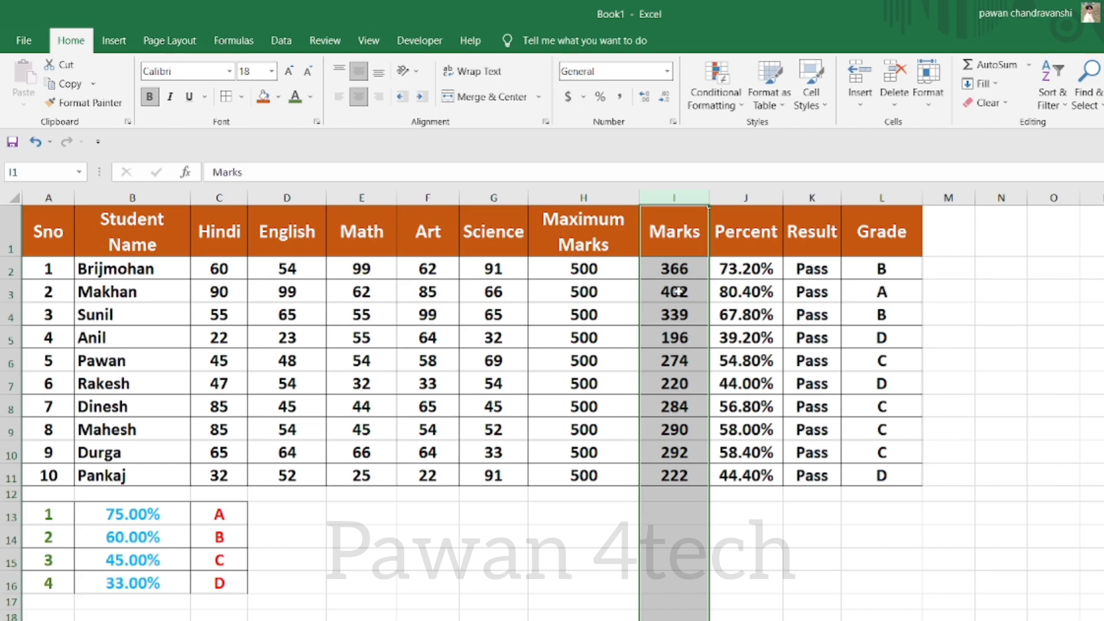
left_click(749, 198)
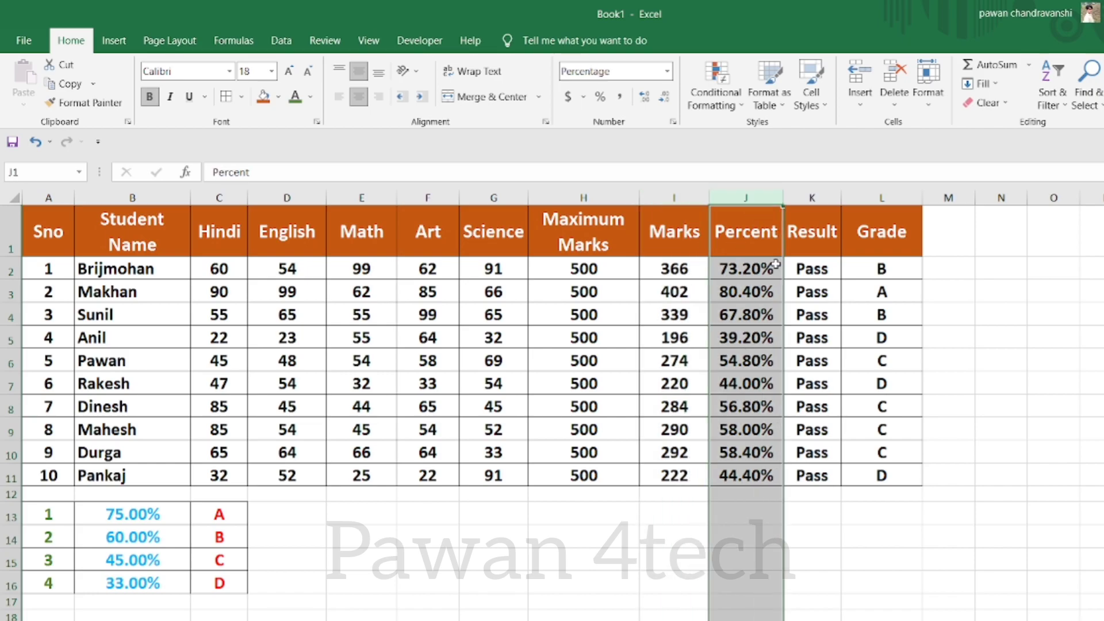
left_click(799, 198)
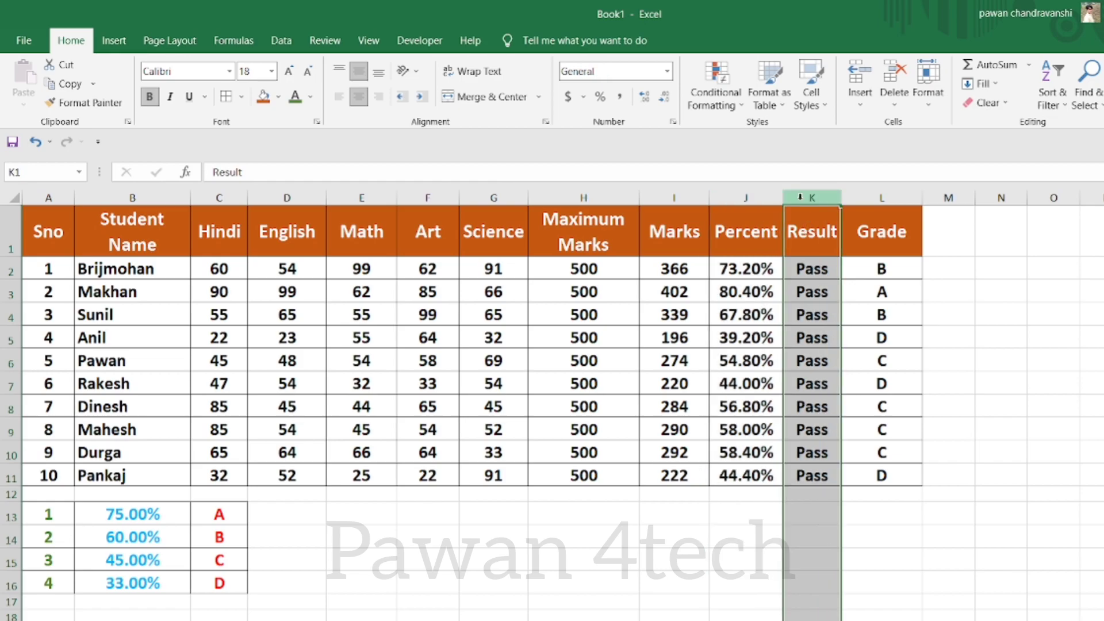
left_click(871, 196)
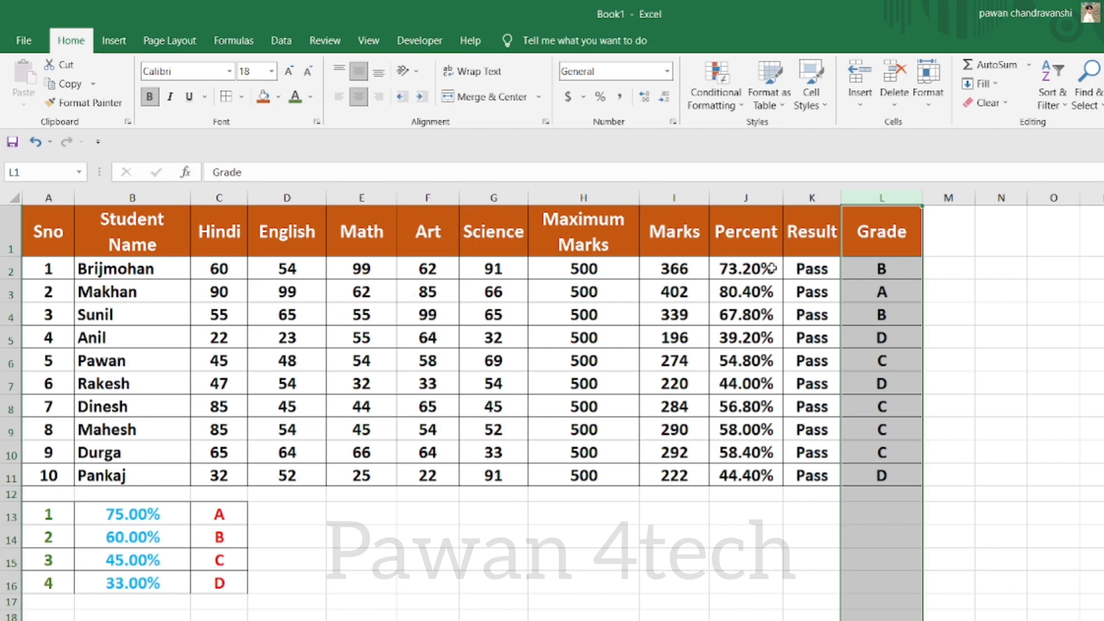
Try 85% in J2 and 22 in J5, undo them, then clear grades L2:L11.
left_click(738, 269)
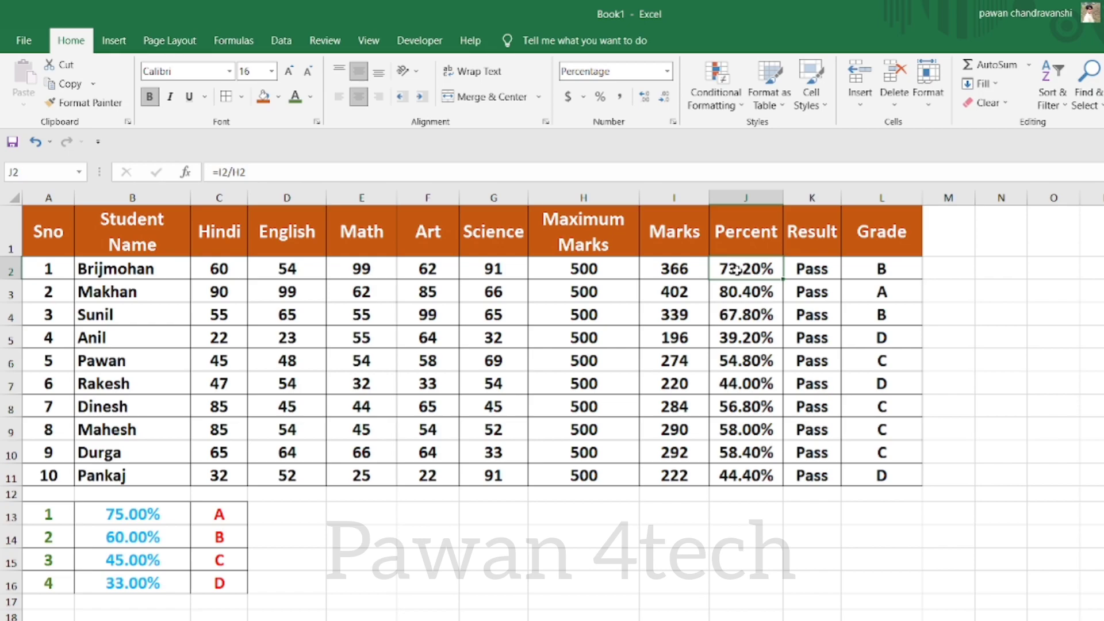
type("85%")
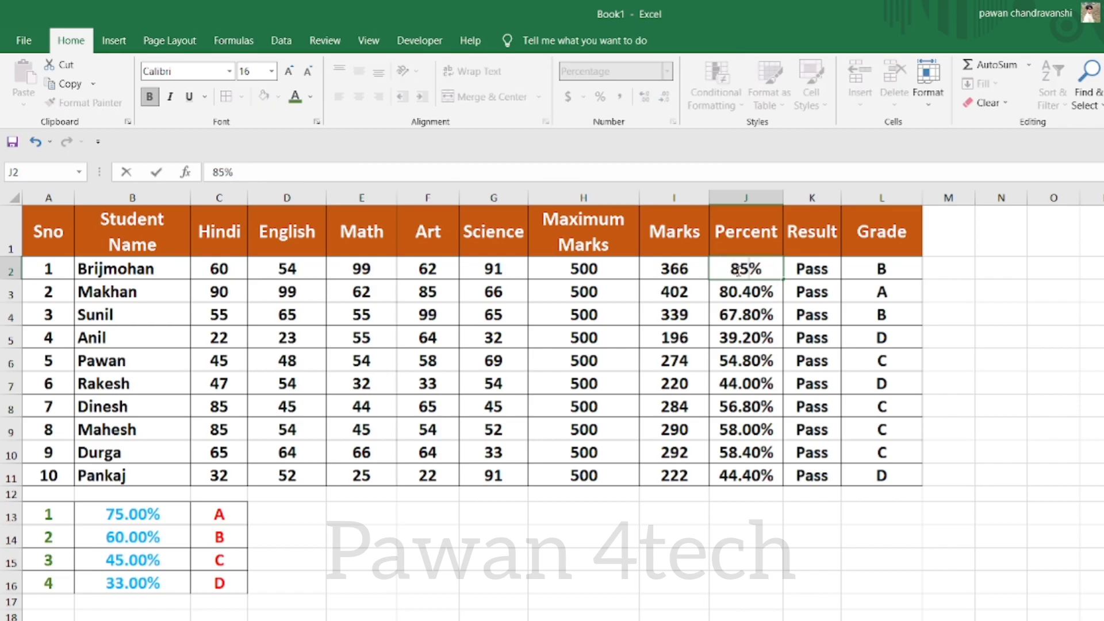
key("Return")
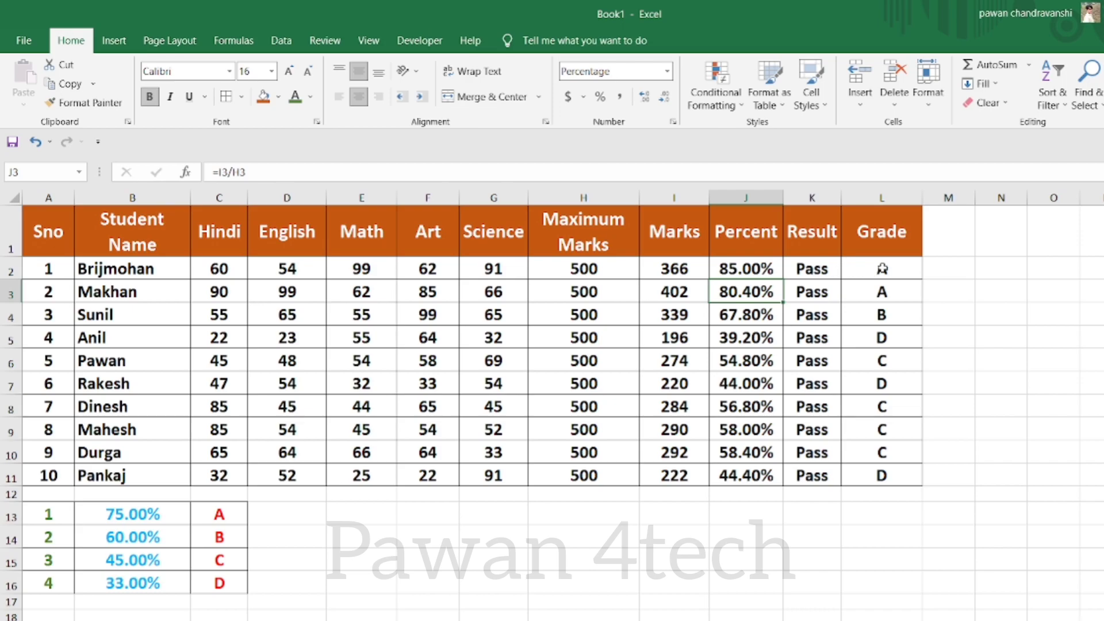
left_click(725, 342)
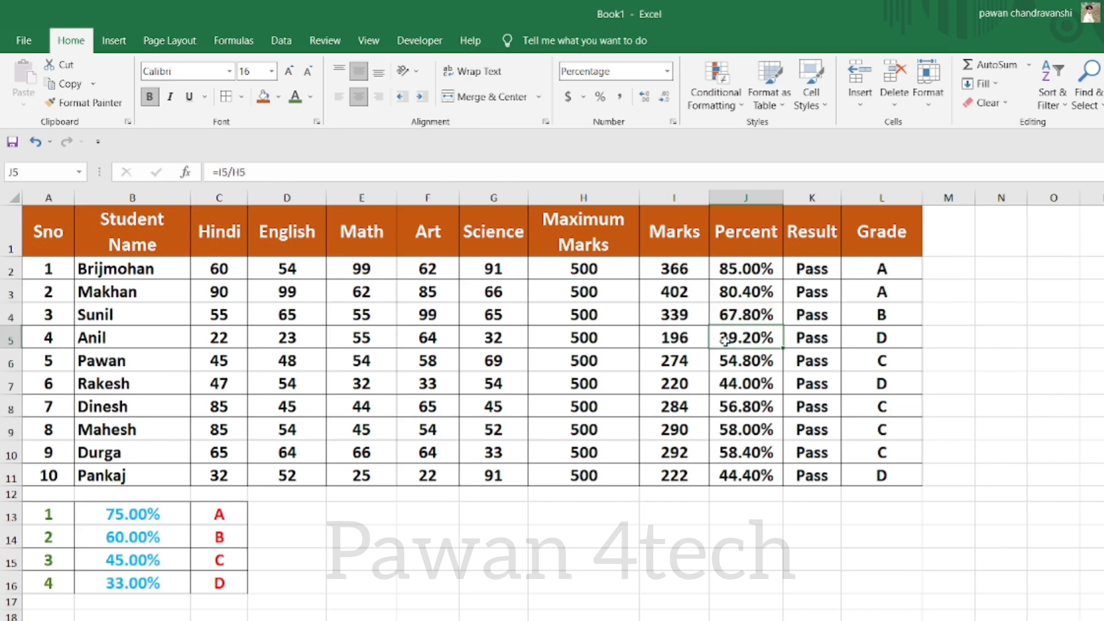
type("22")
key("Return")
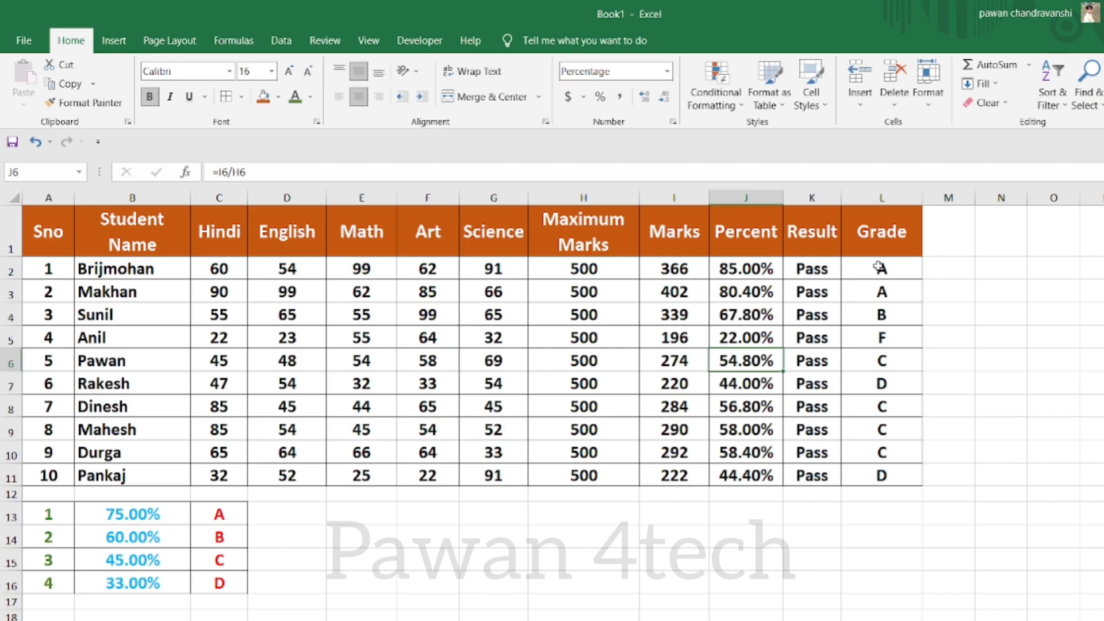
key("ctrl+z")
key("ctrl+z")
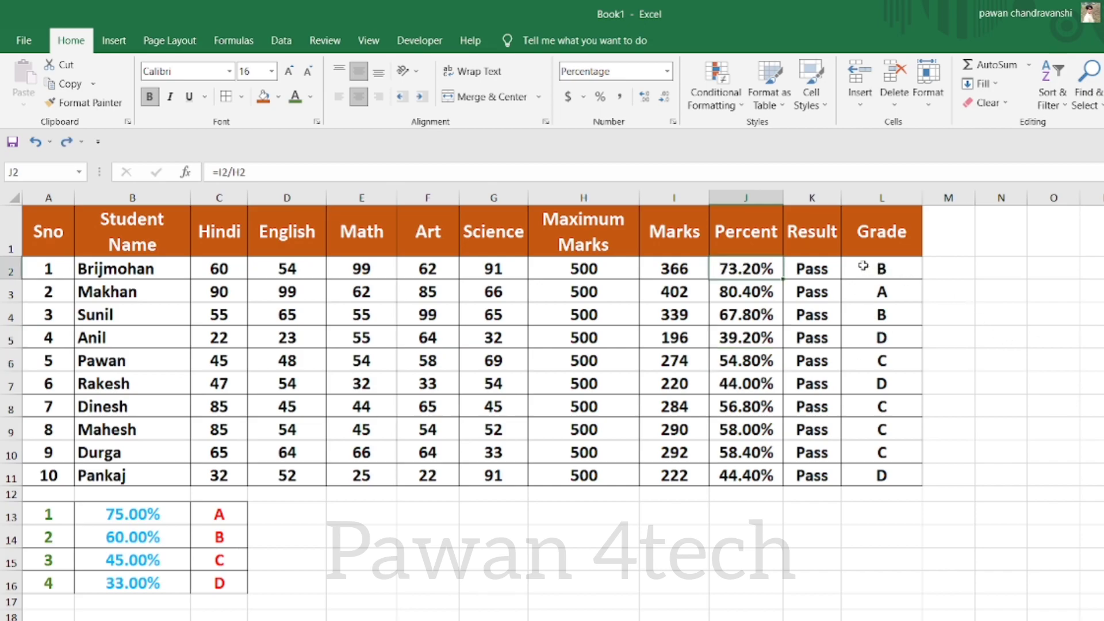
left_click_drag(863, 265, 897, 469)
key("Delete")
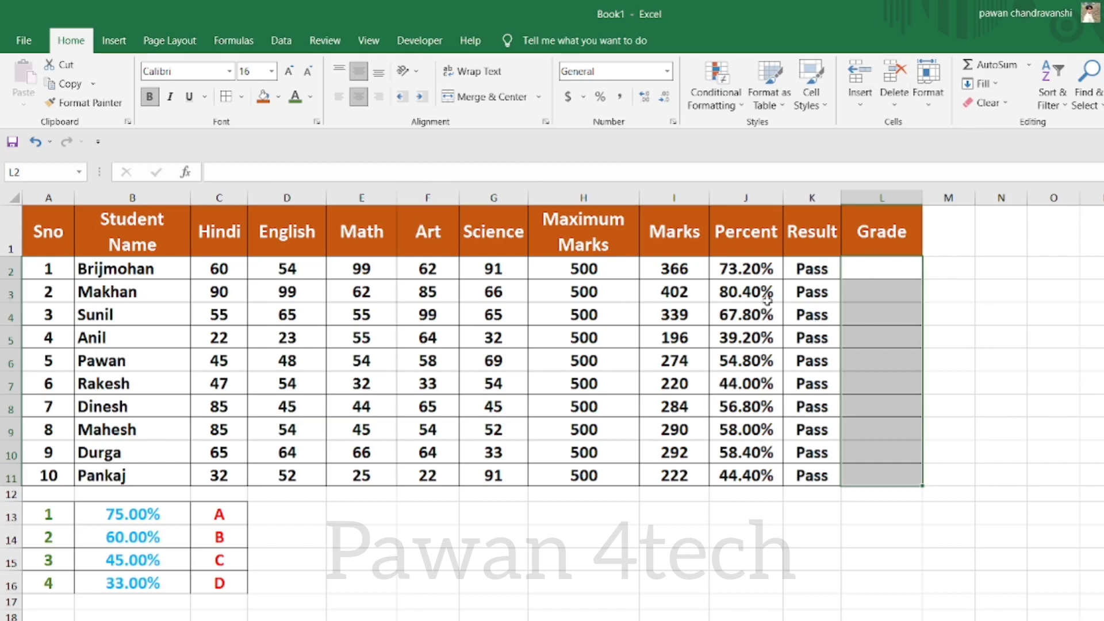
Begin L2's formula as =IF(J2>=75,"A", correcting the stray lowercase a and quote.
left_click(883, 274)
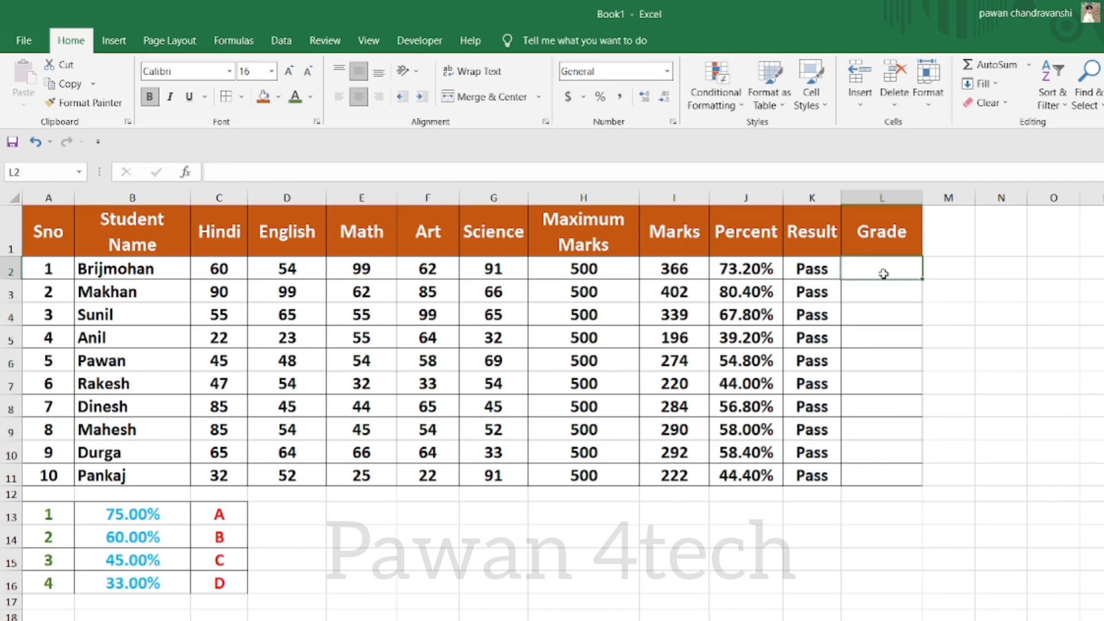
type("=")
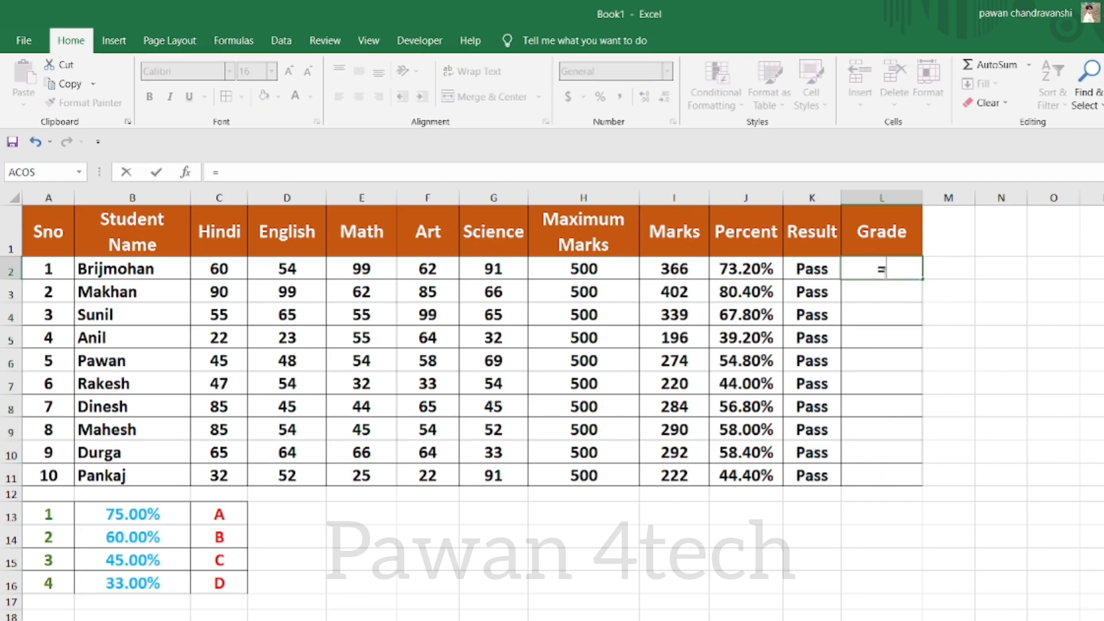
type("IF")
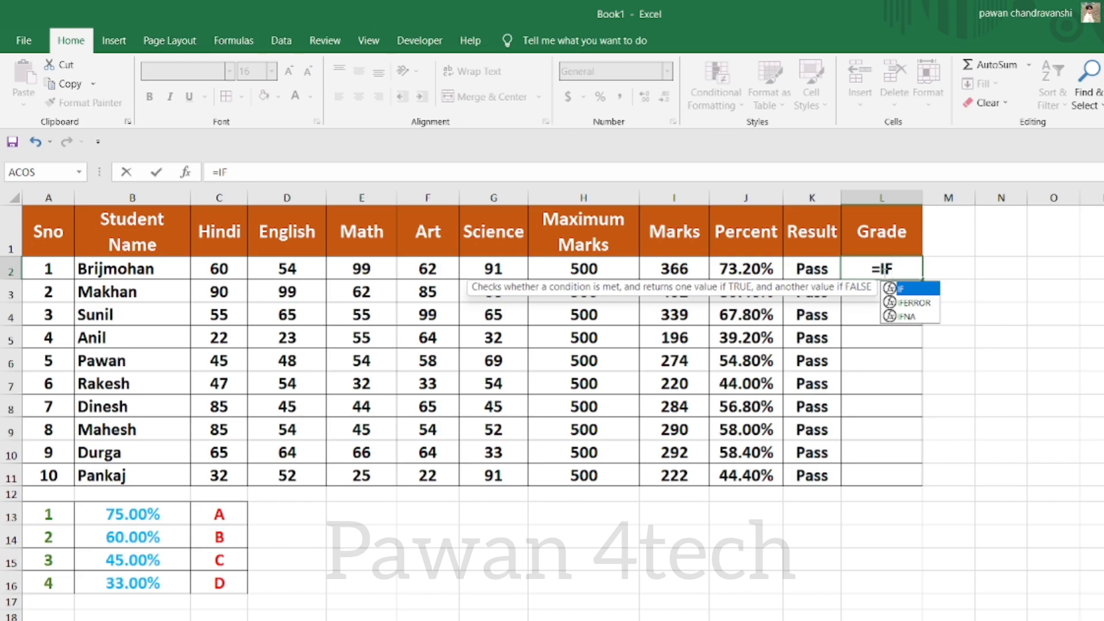
type("(")
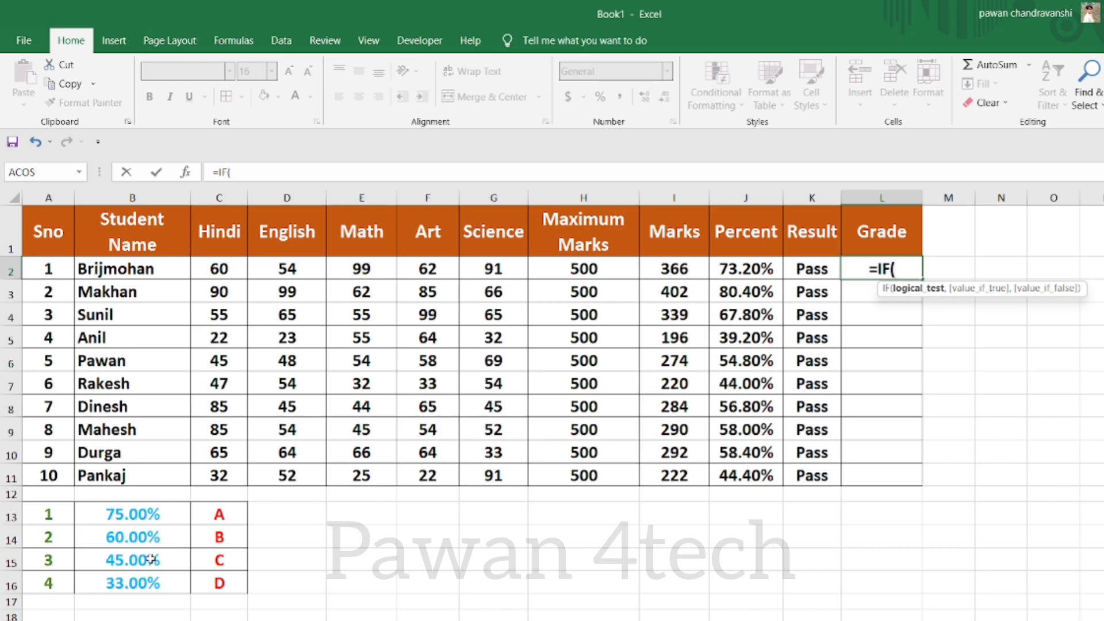
left_click(729, 272)
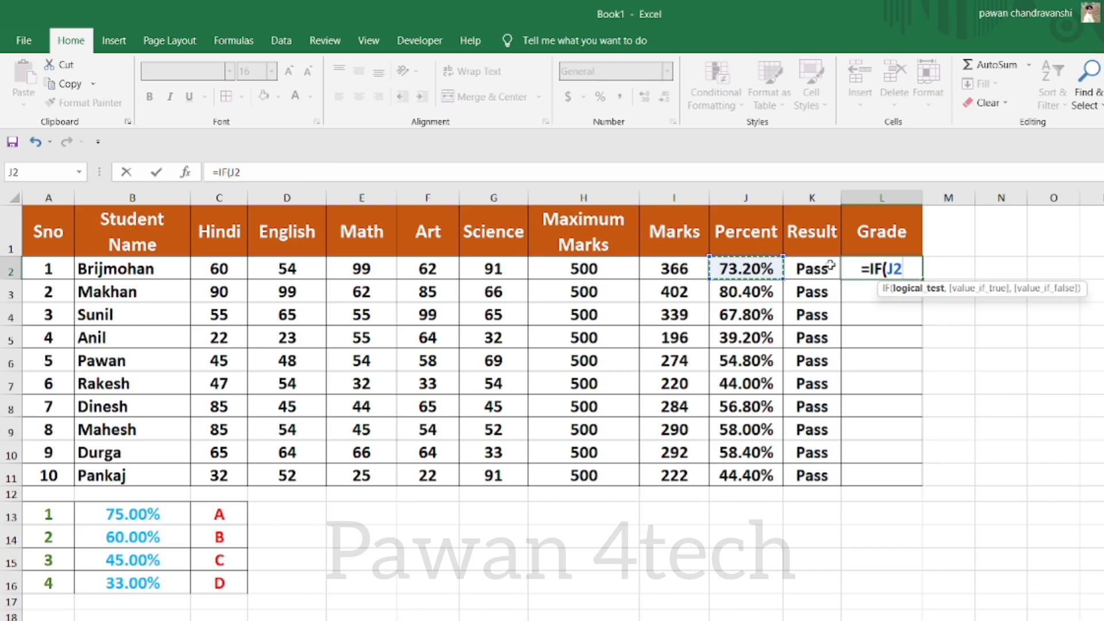
type(">")
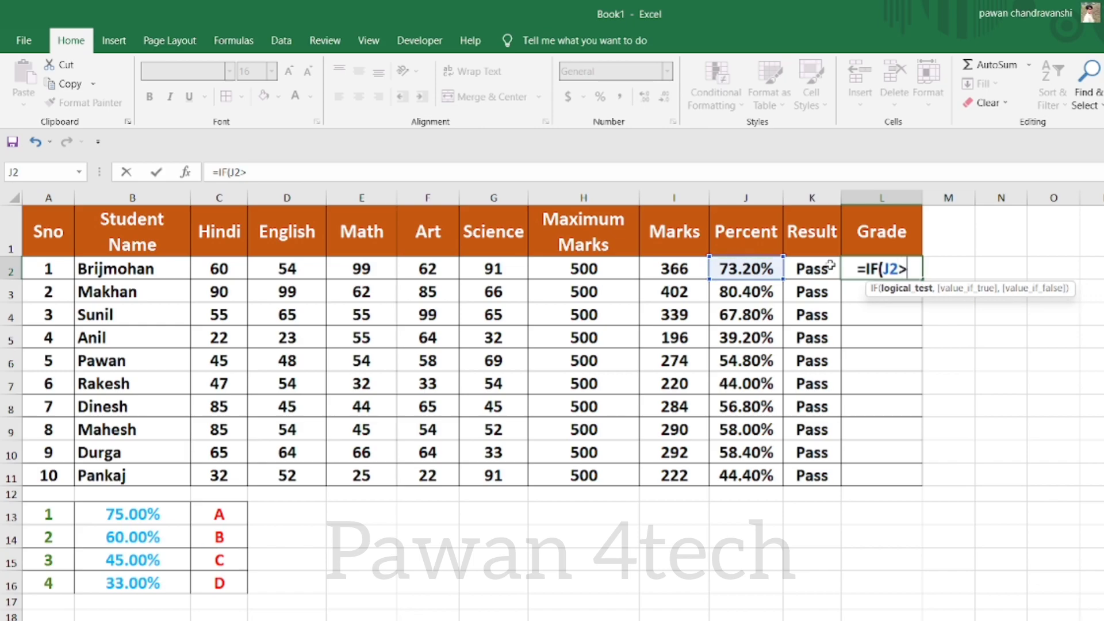
type("=")
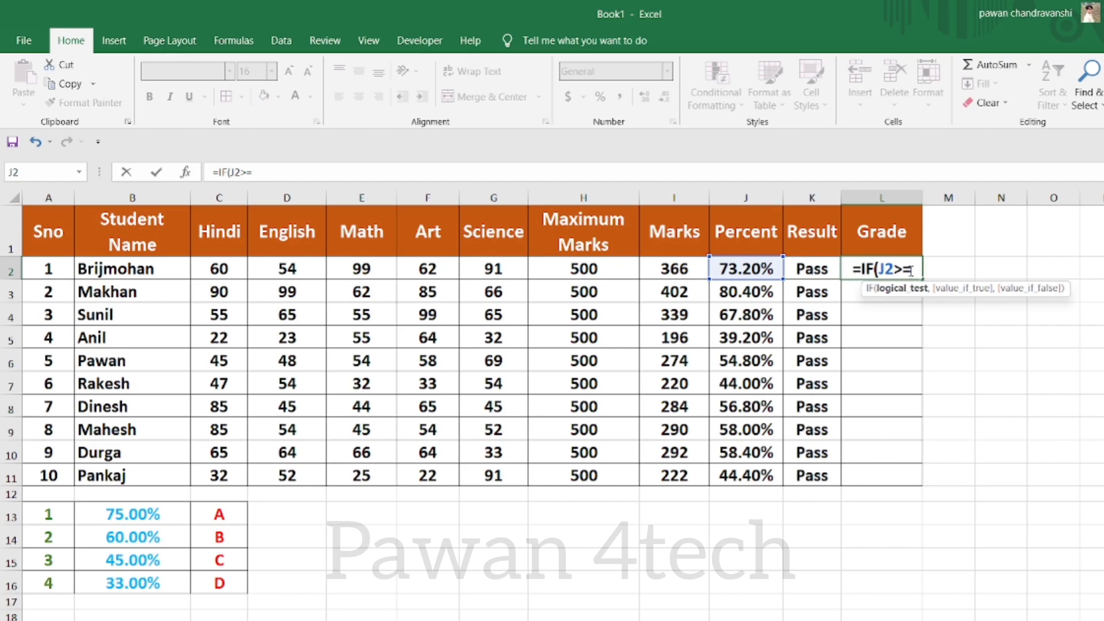
type("75")
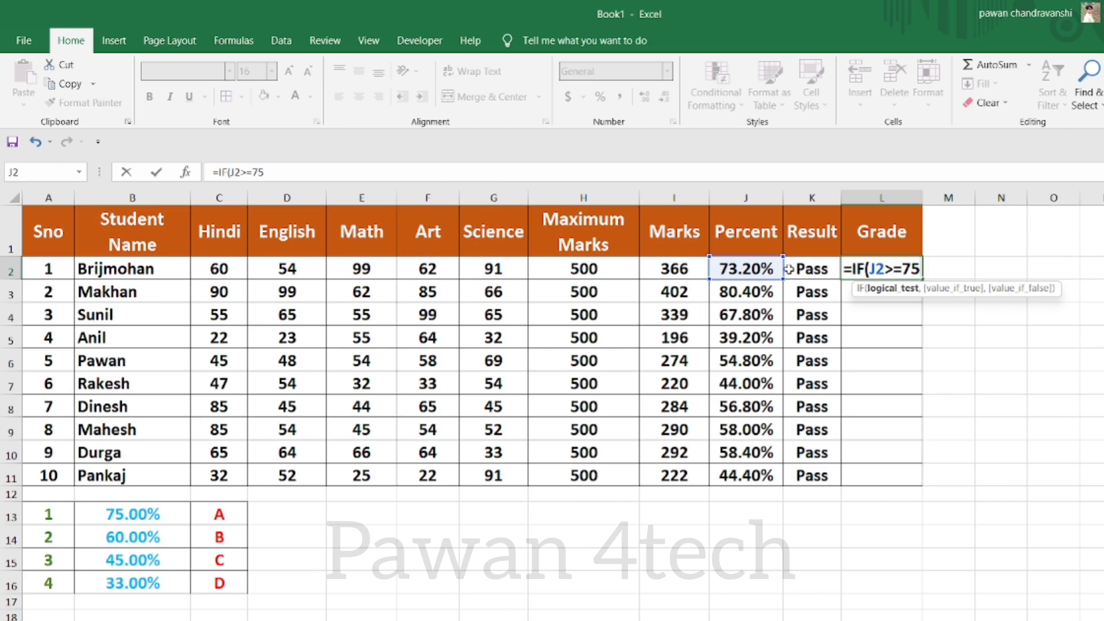
type(",\"")
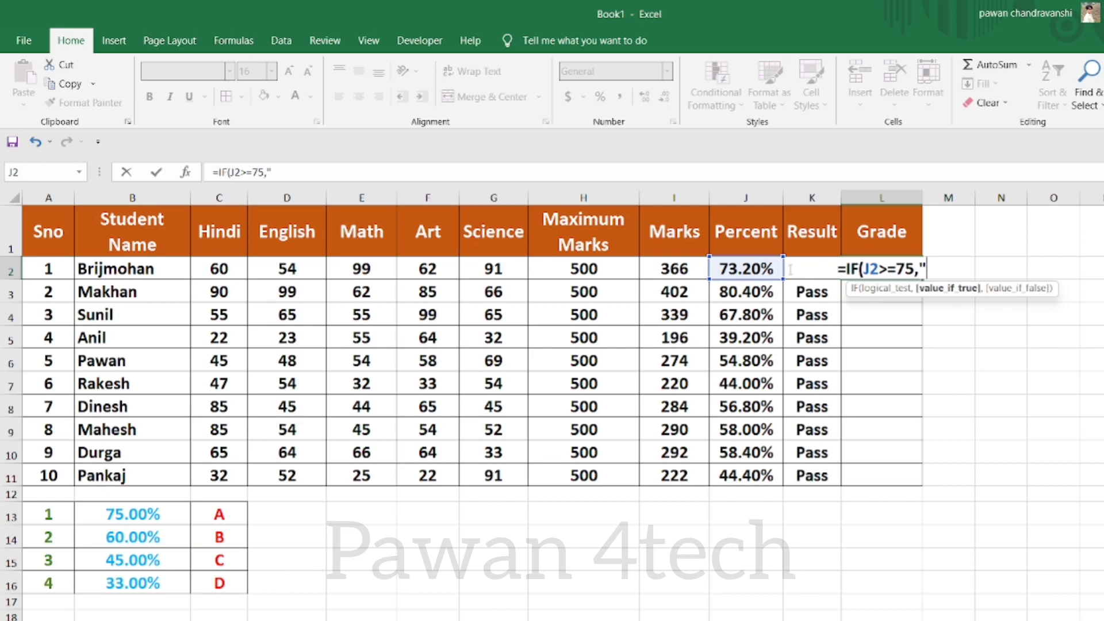
type("a")
key("BackSpace")
type("A\"")
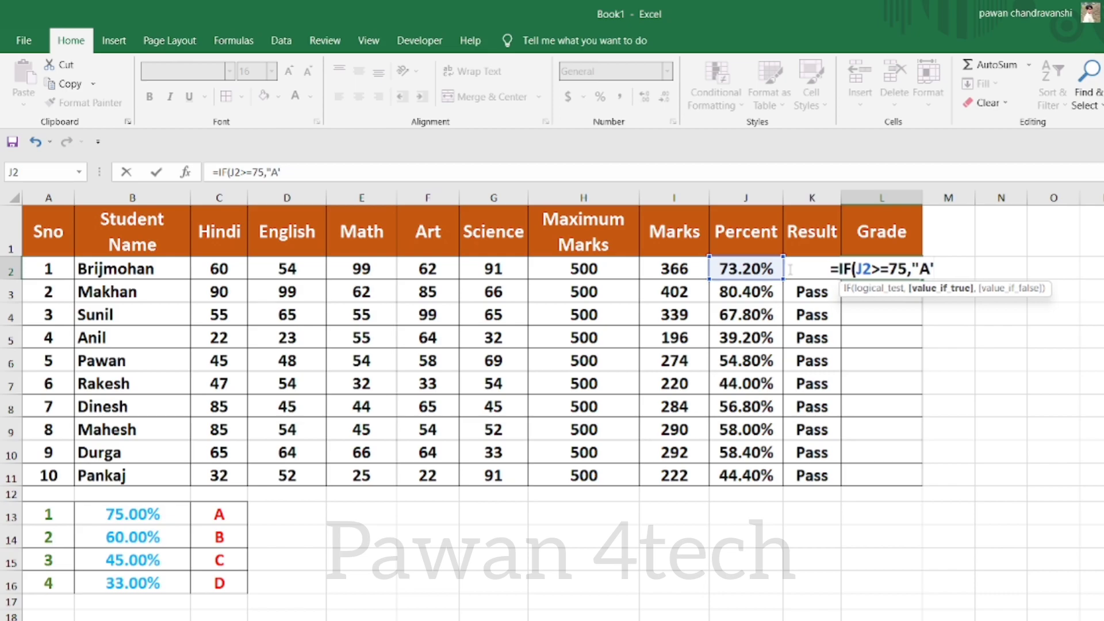
key("BackSpace")
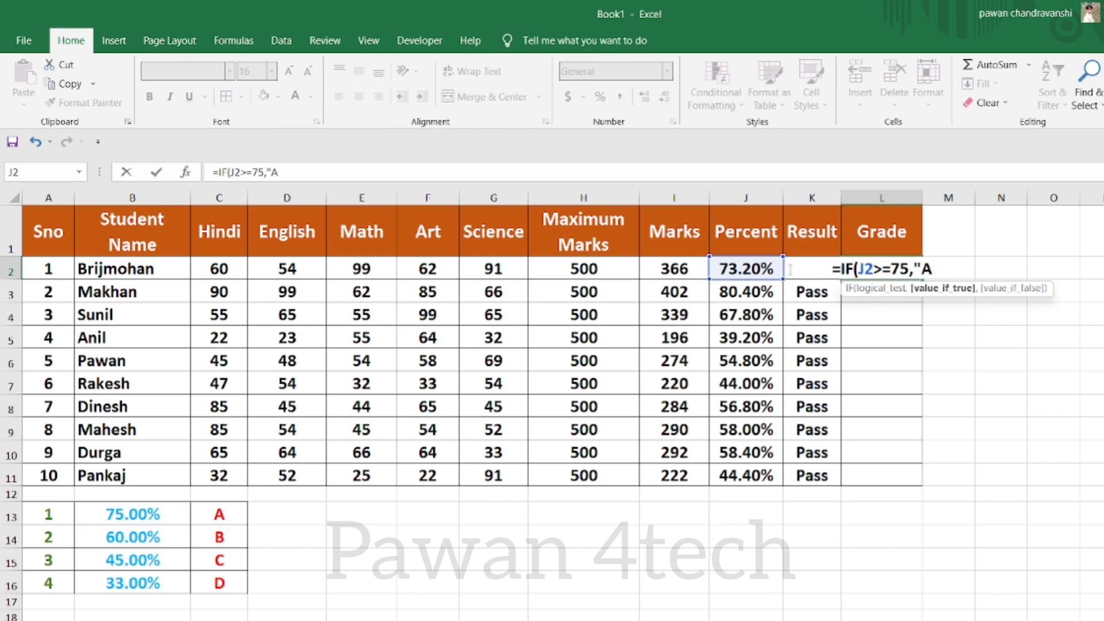
type("\"")
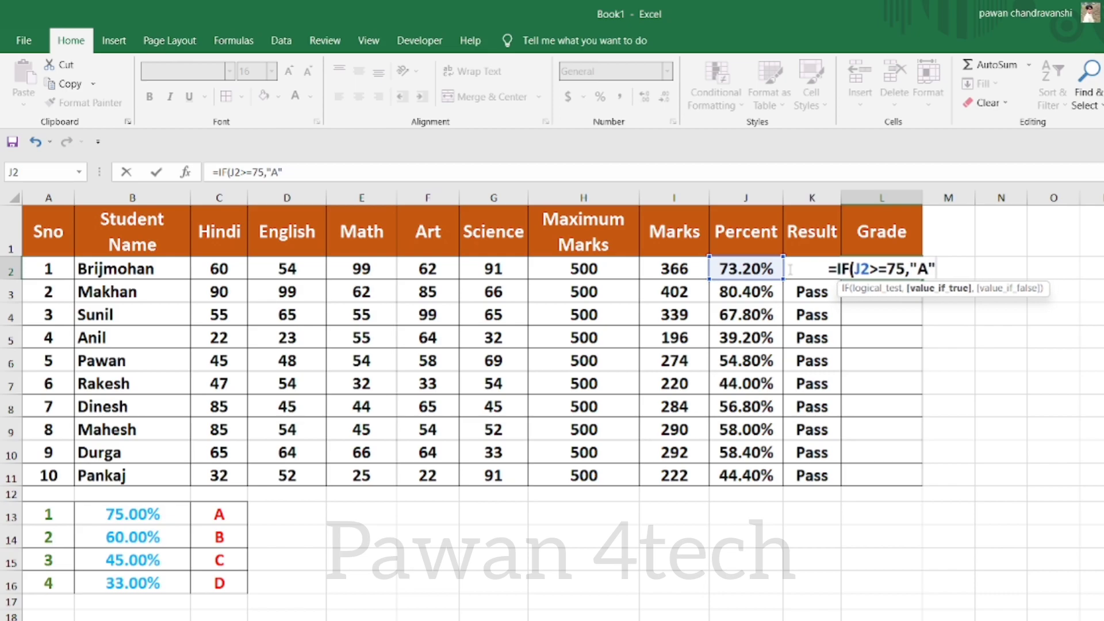
type(",")
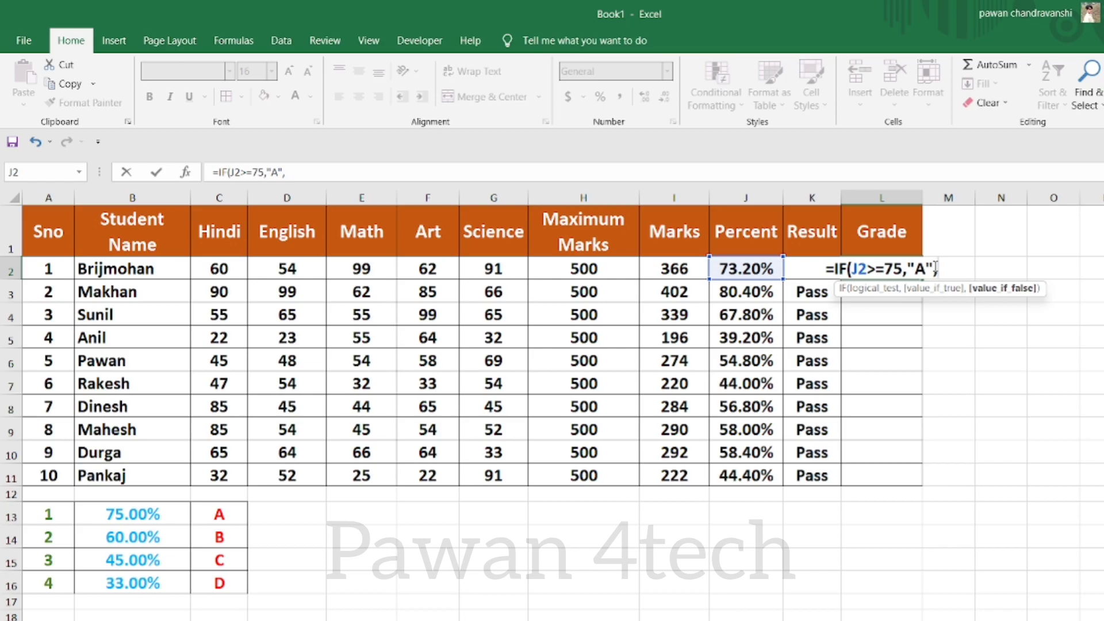
Add a nested IF testing j2>=60 that returns "B".
type("if")
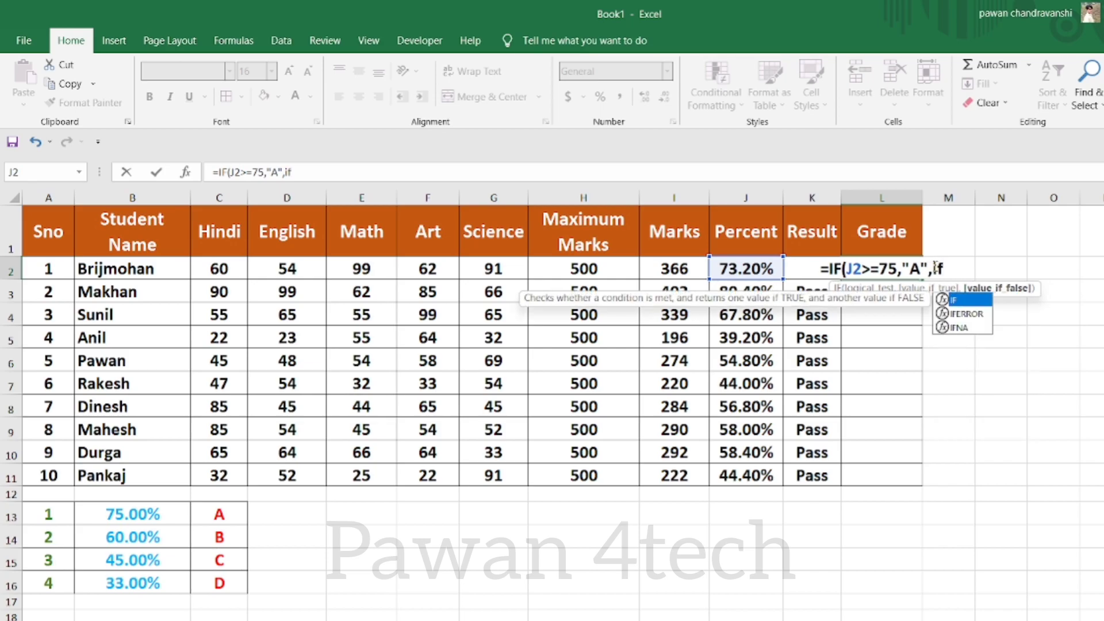
key("Tab")
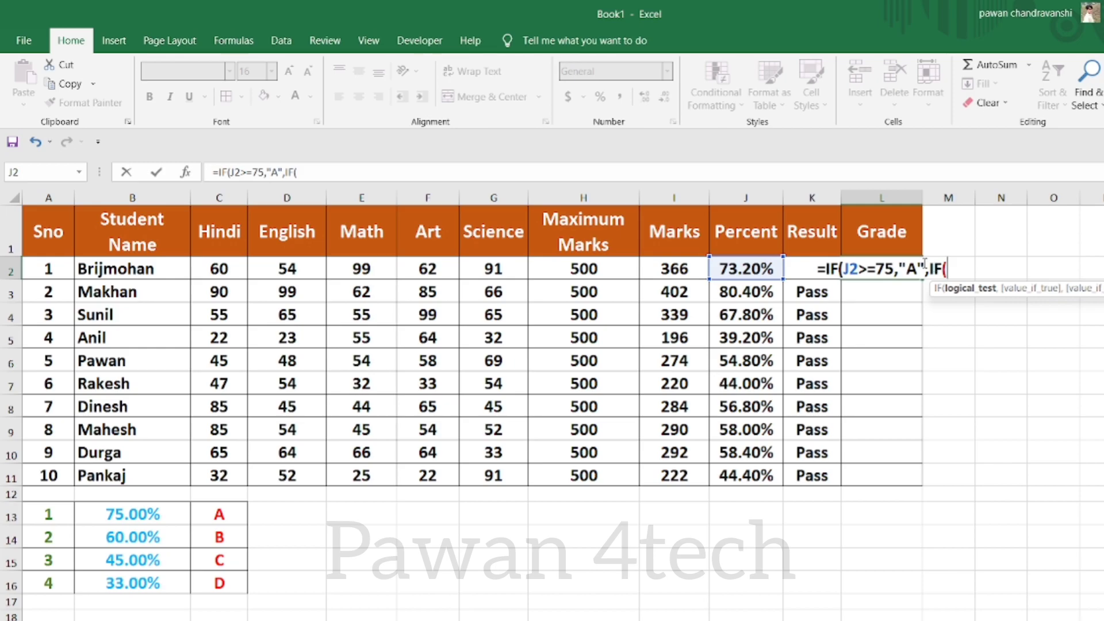
type("j")
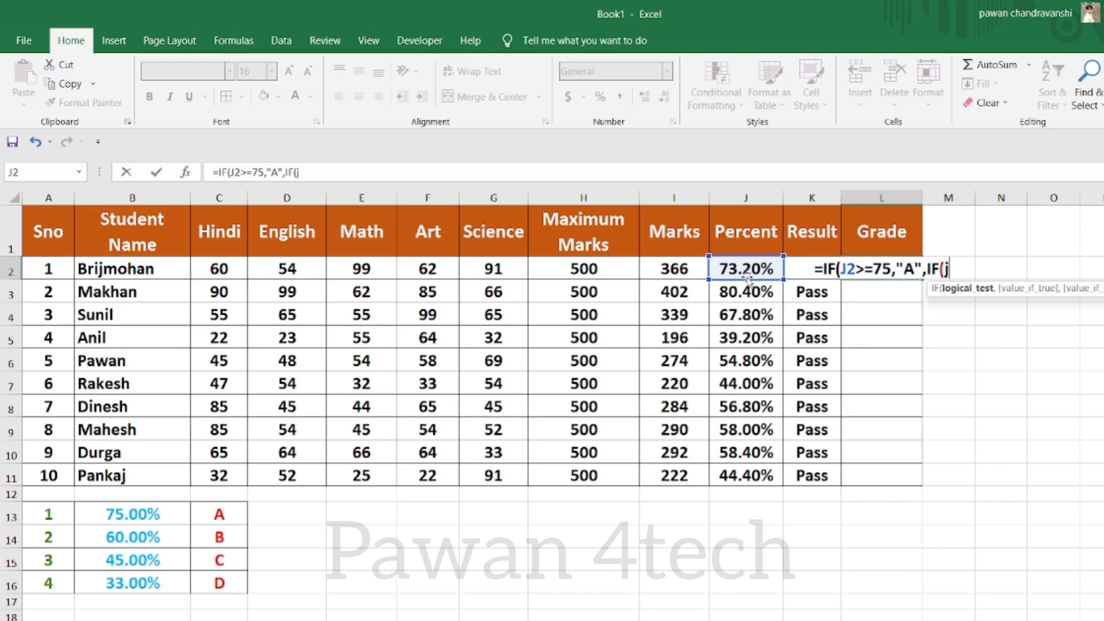
type("2>")
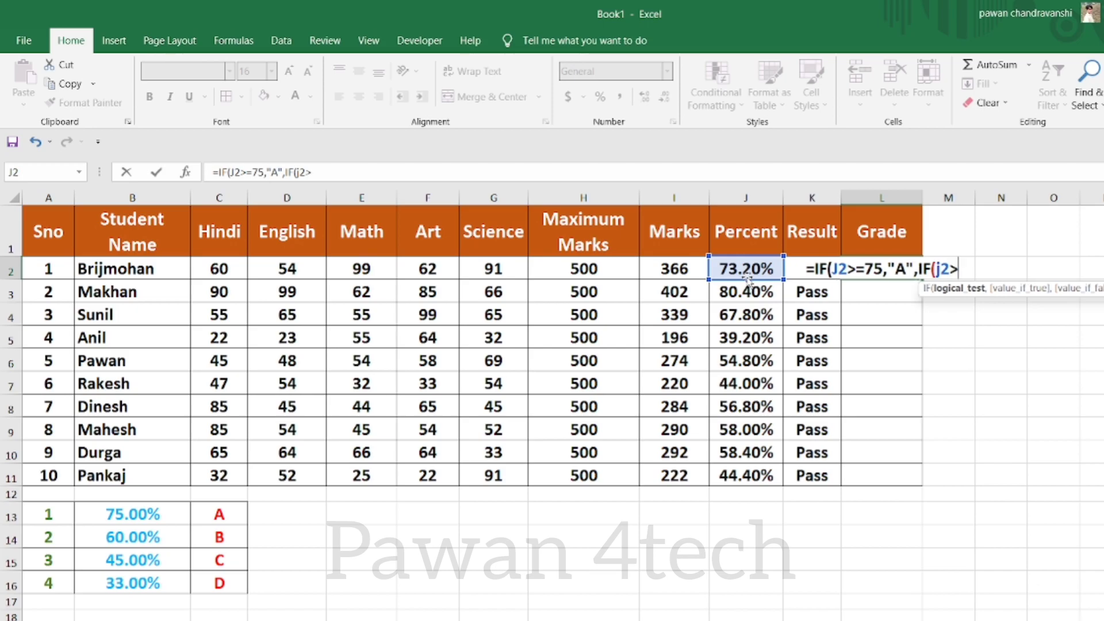
type("=")
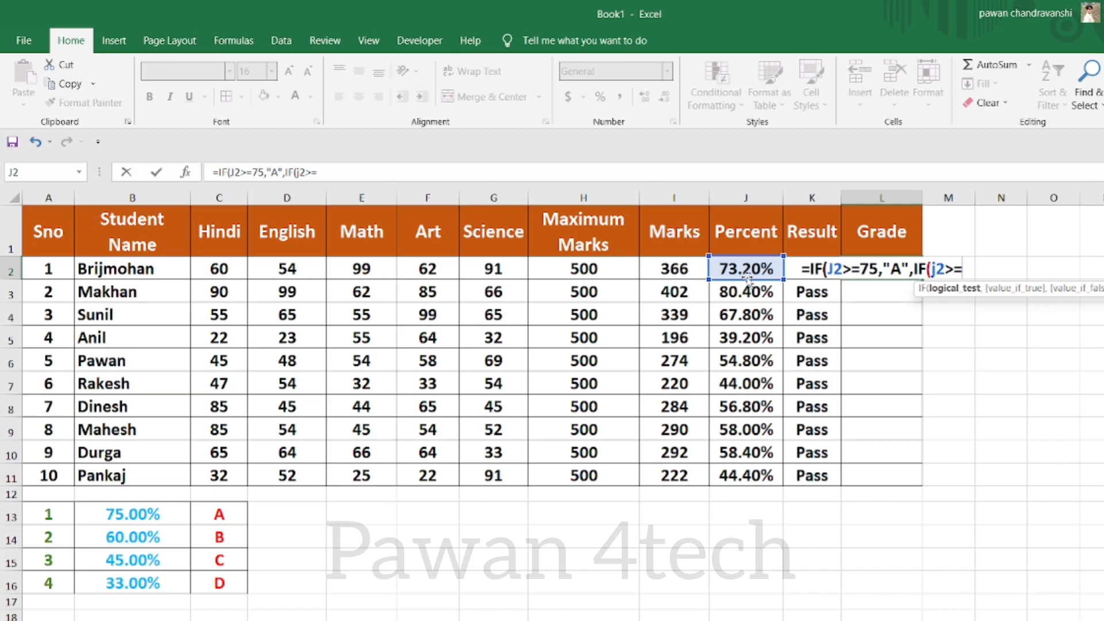
type("60")
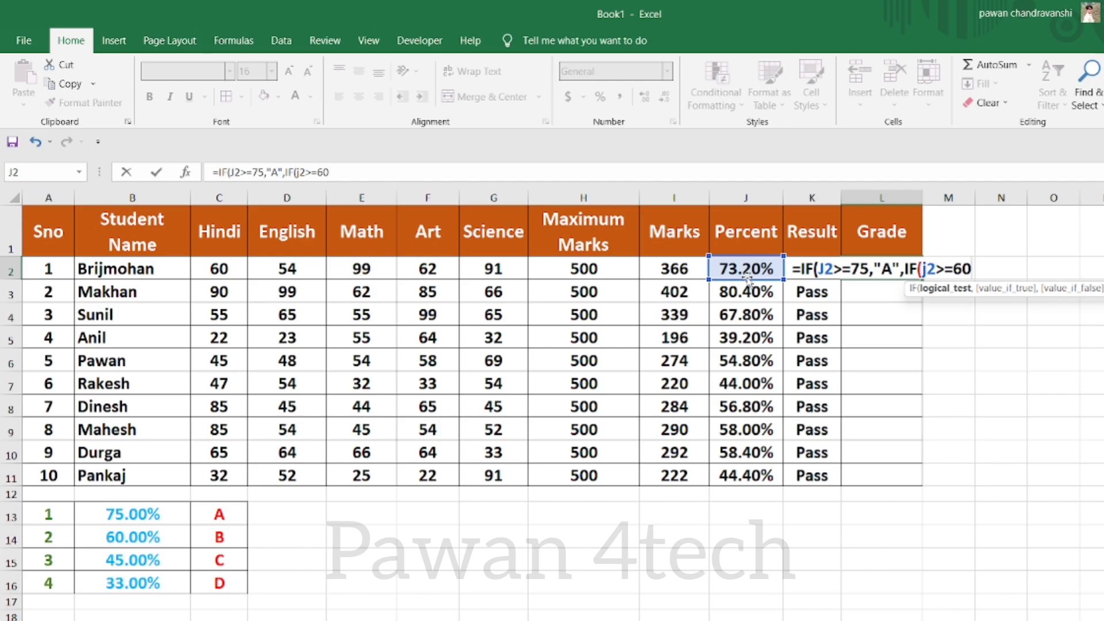
type(",")
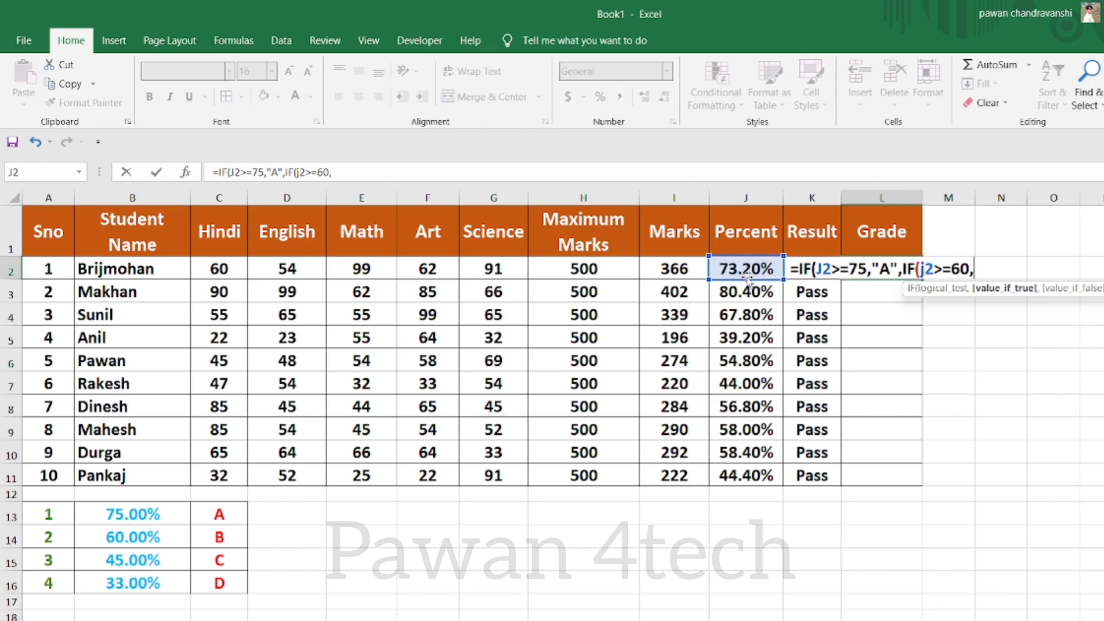
type("\"")
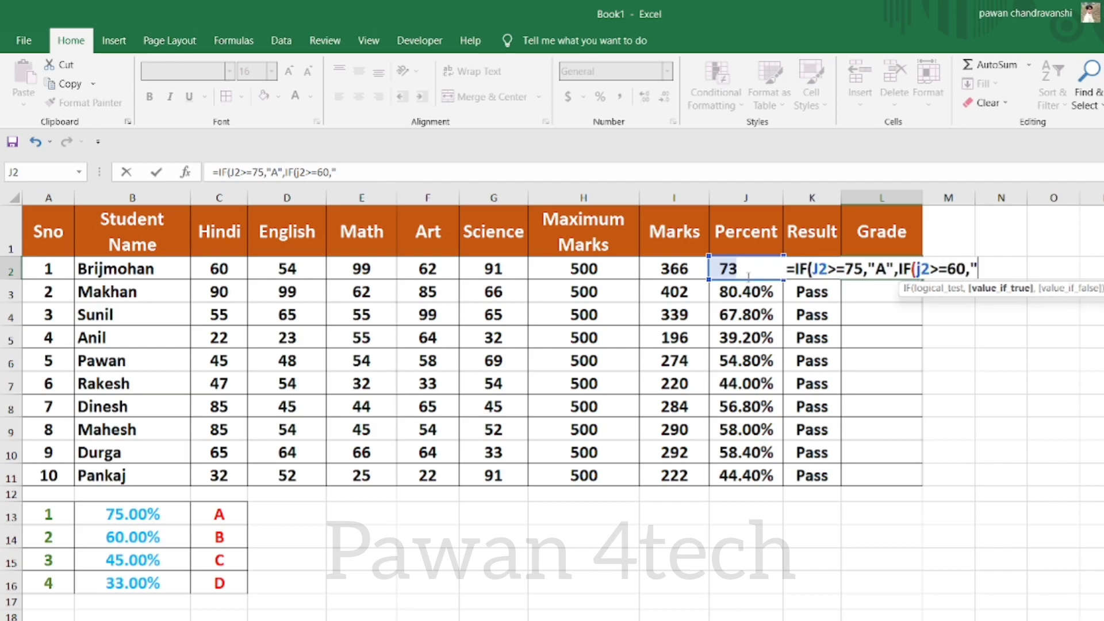
type("B\"")
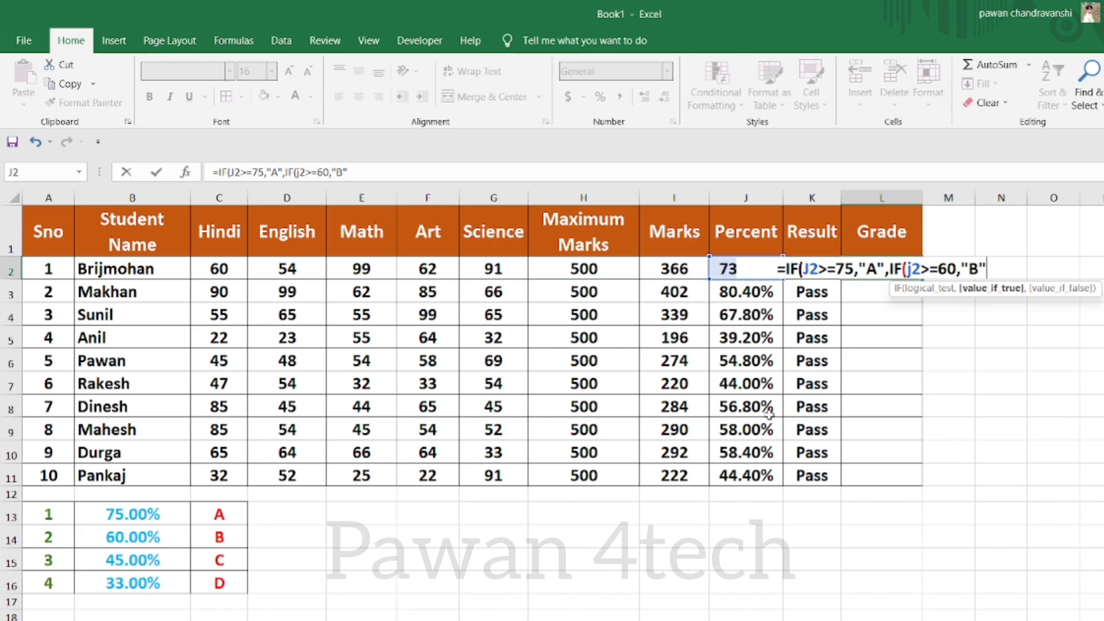
Turn the 75 and 60 thresholds into 75% and 60%.
left_click(855, 270)
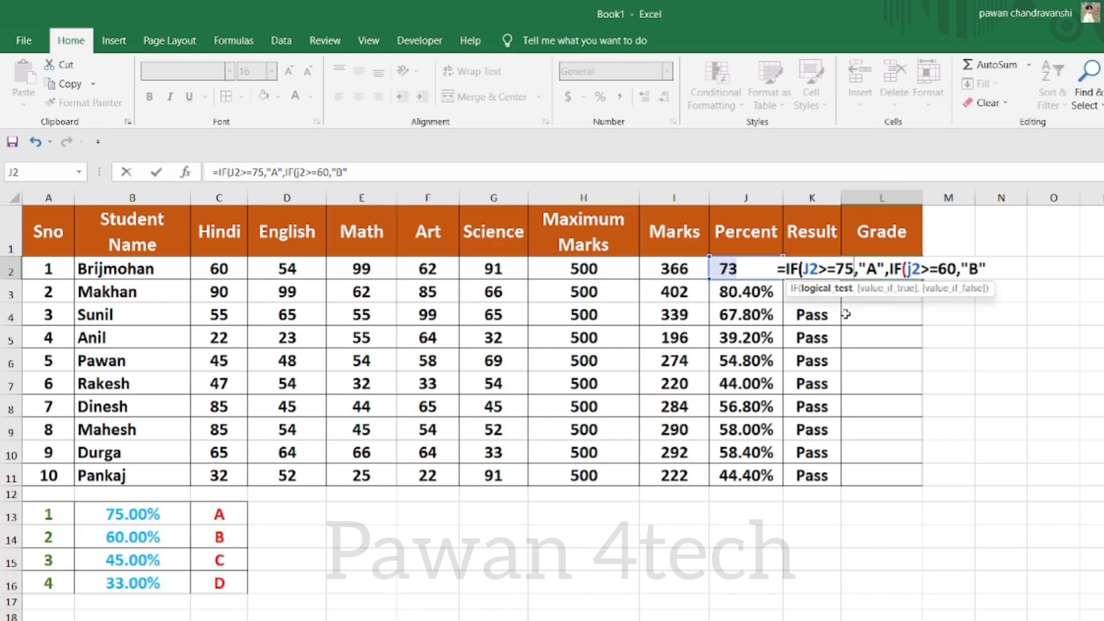
type("%")
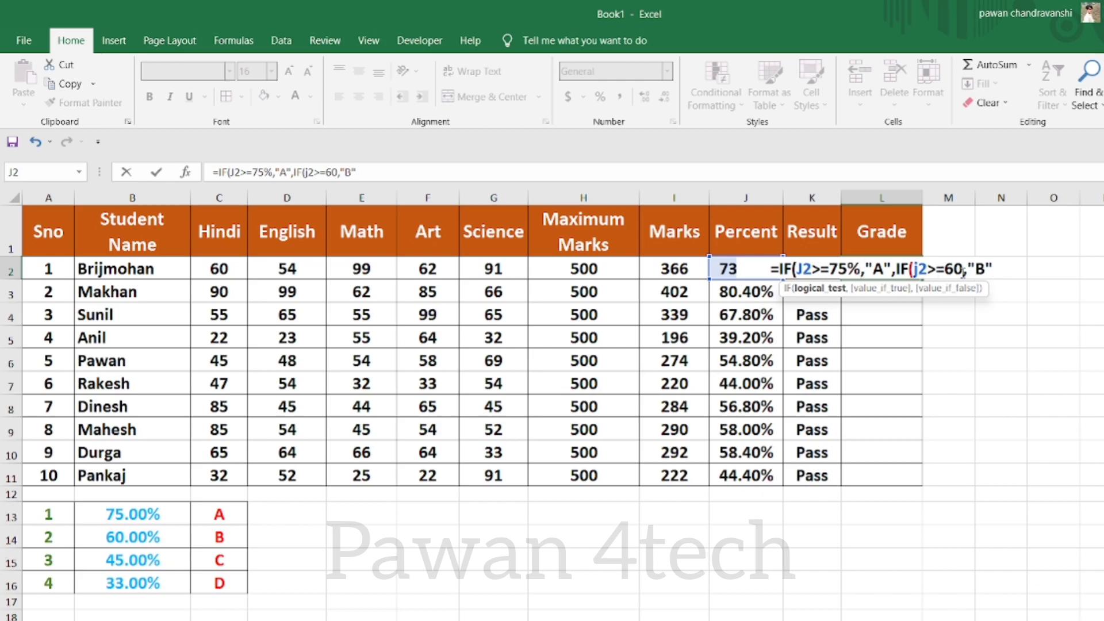
left_click(963, 269)
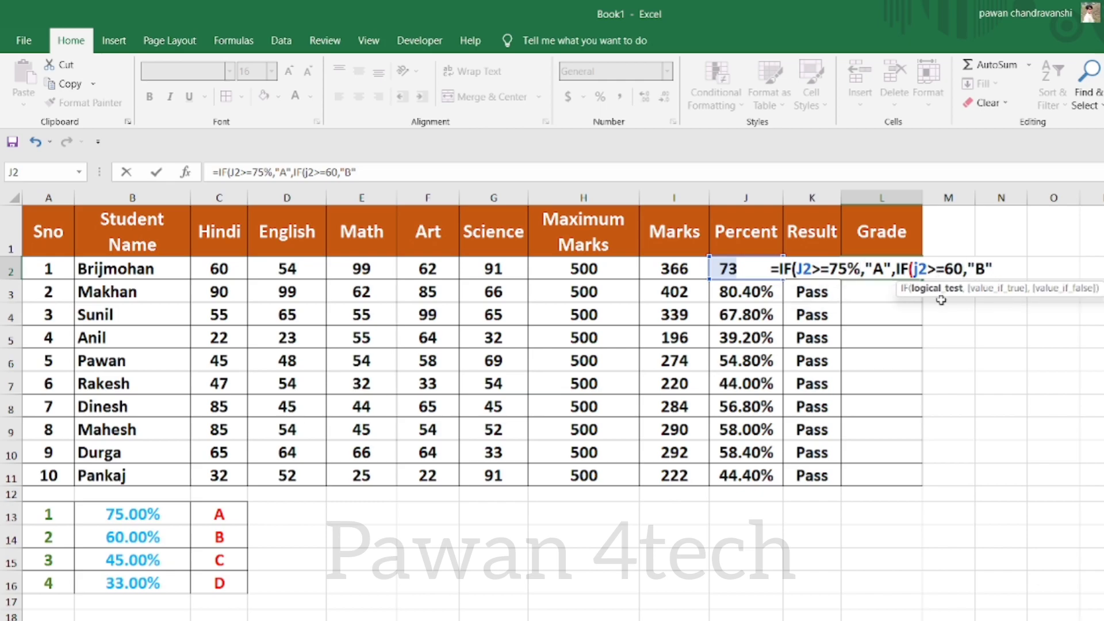
type("%")
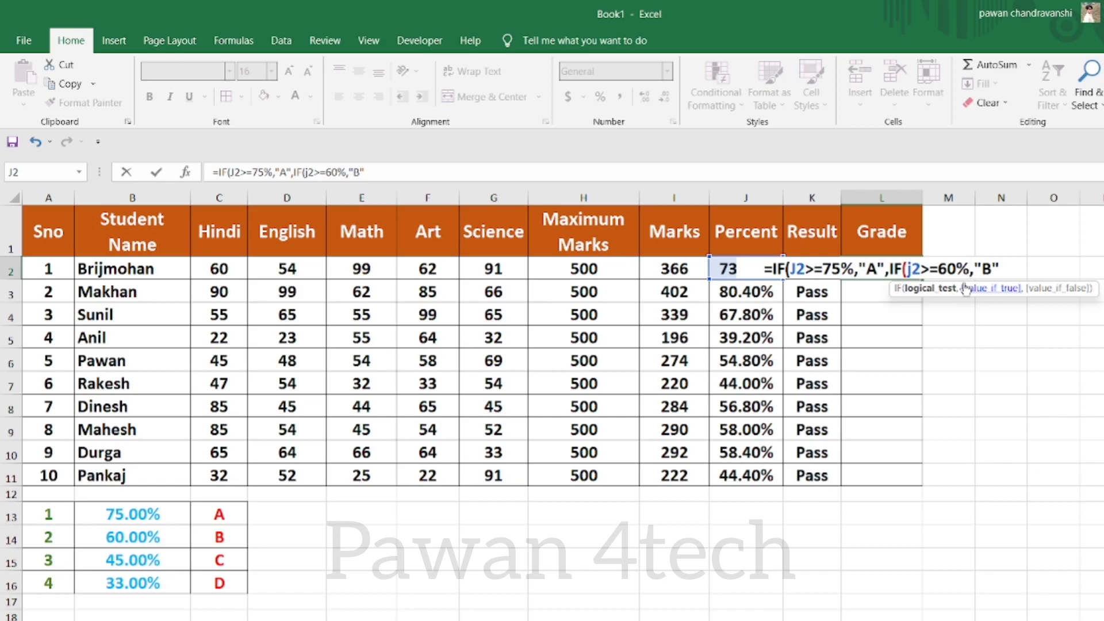
key("End")
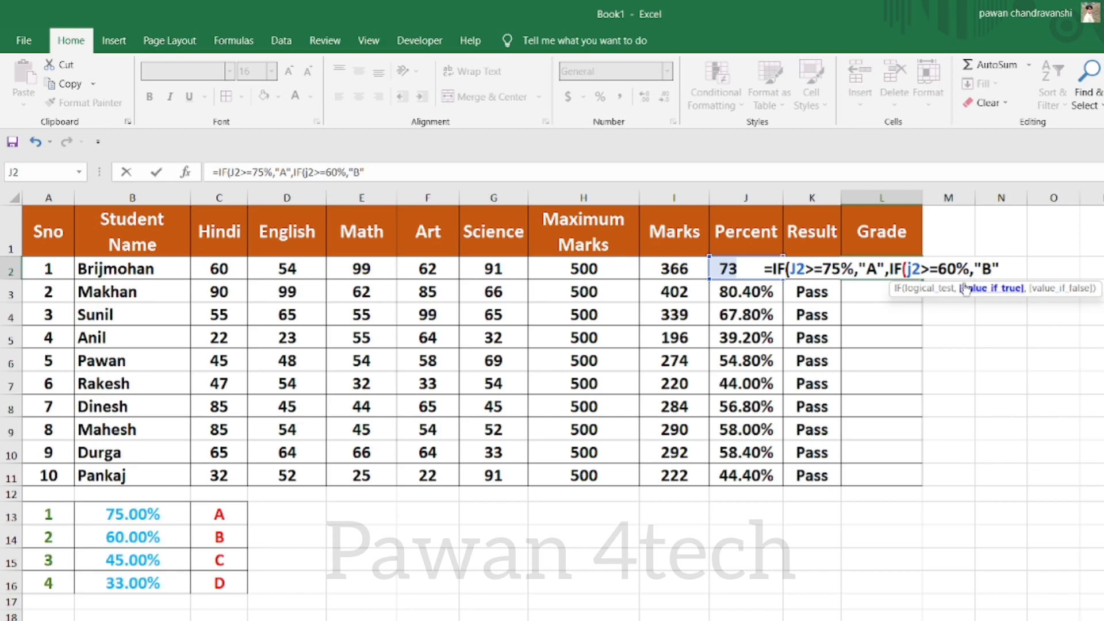
type(",")
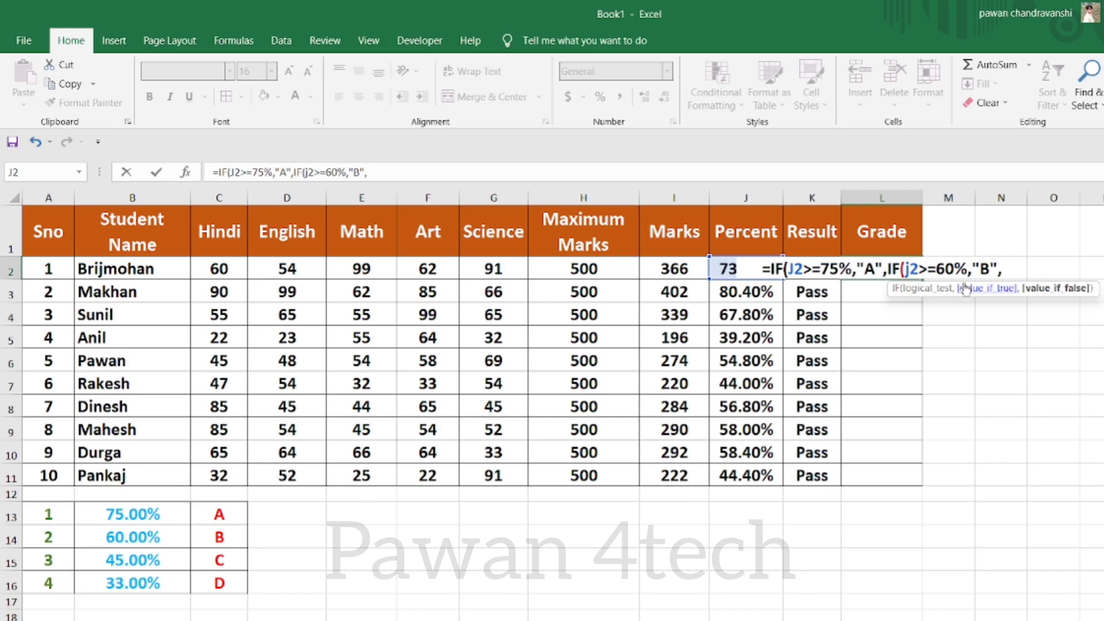
type("if")
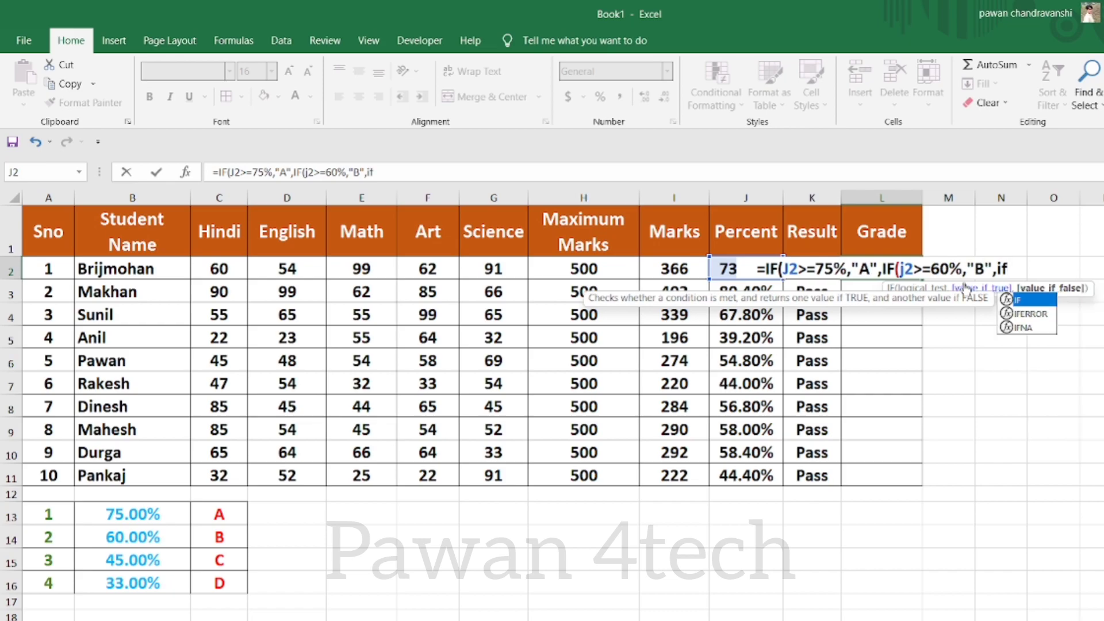
Extend the formula with a third IF: j2>=45 returning "C".
key("Tab")
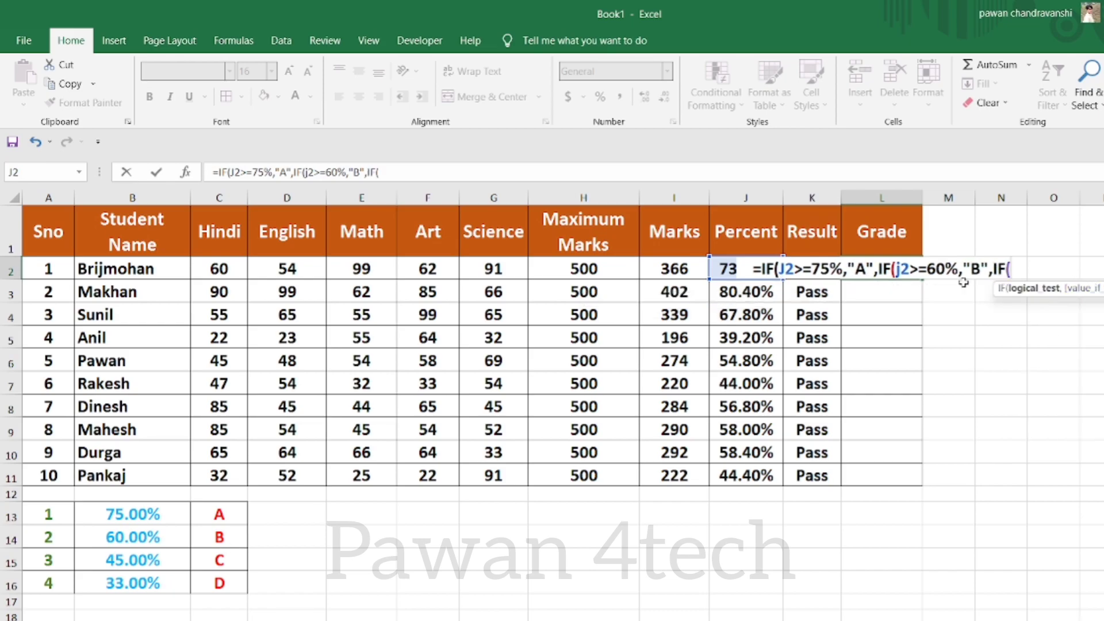
type("j2")
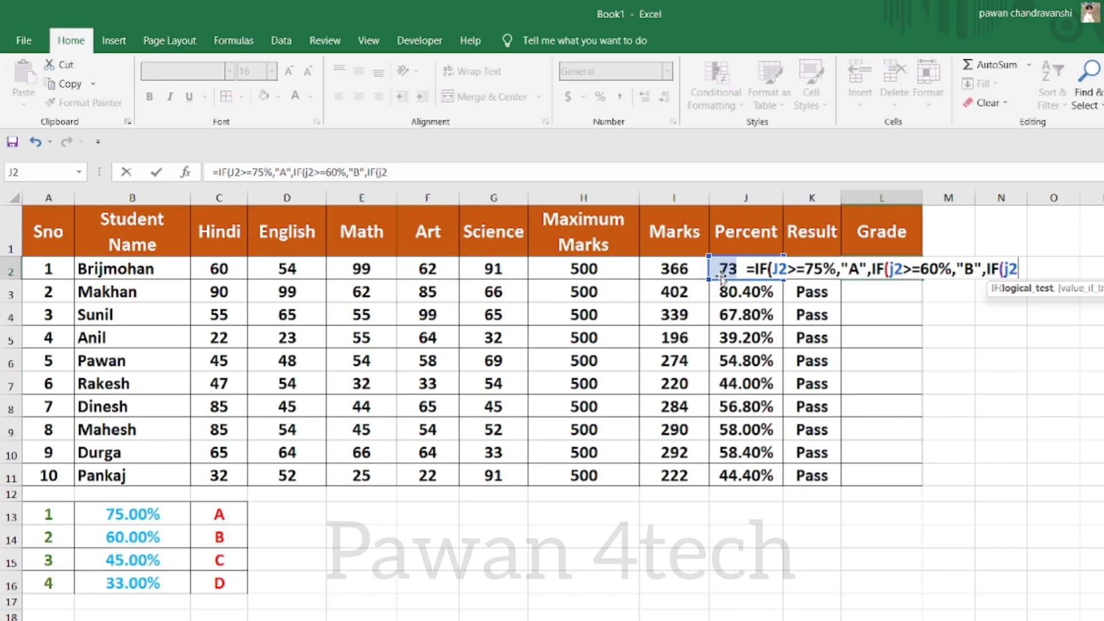
type(">=")
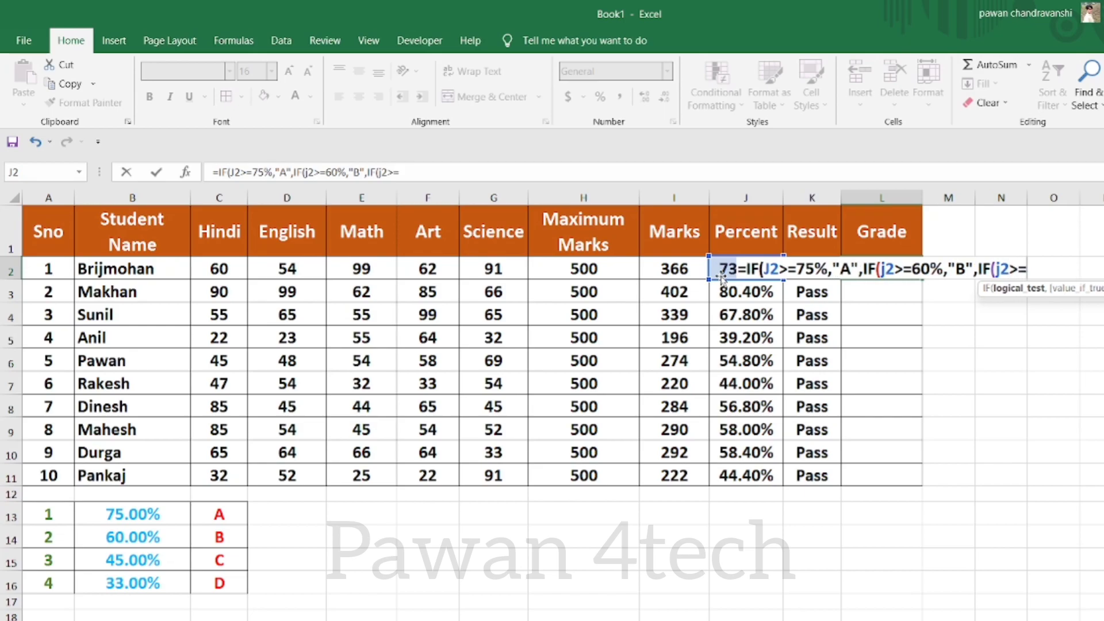
type("45")
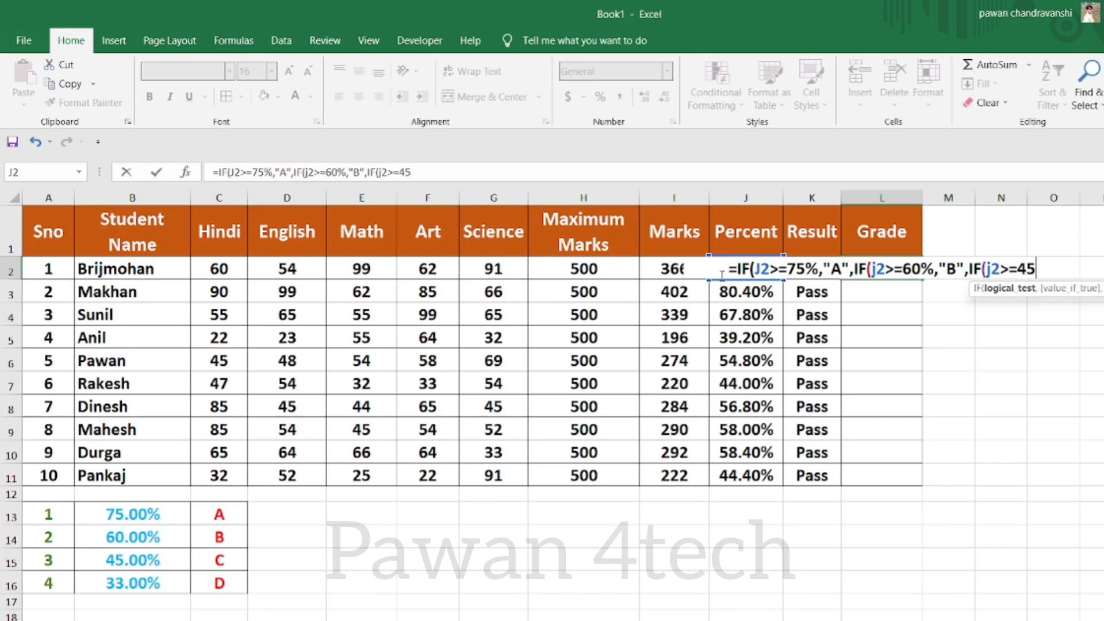
type(",")
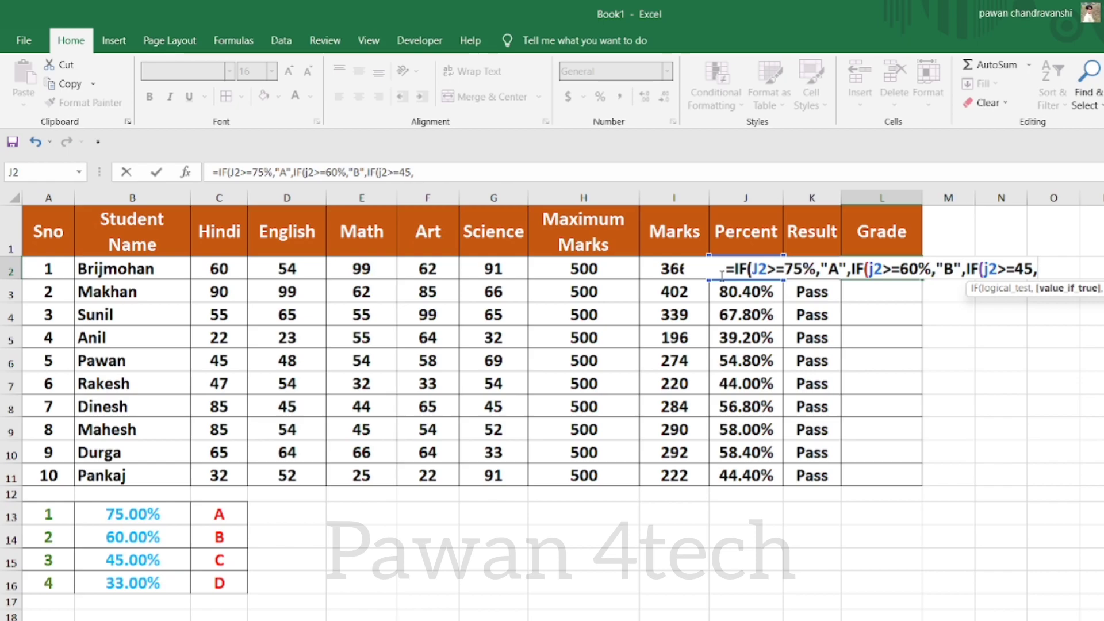
type("\"")
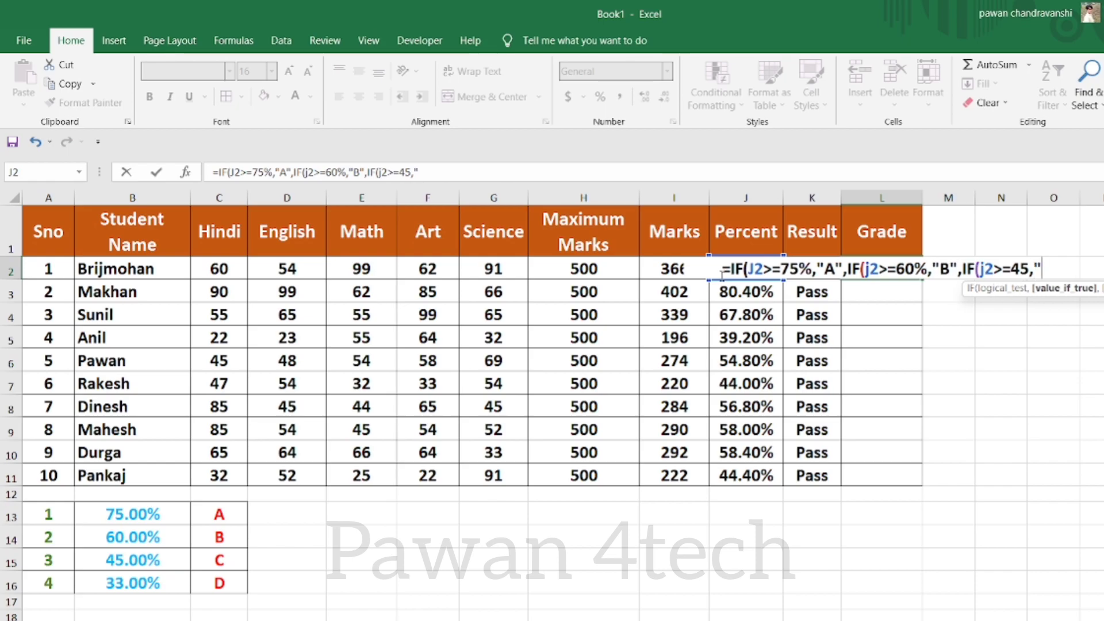
type("C")
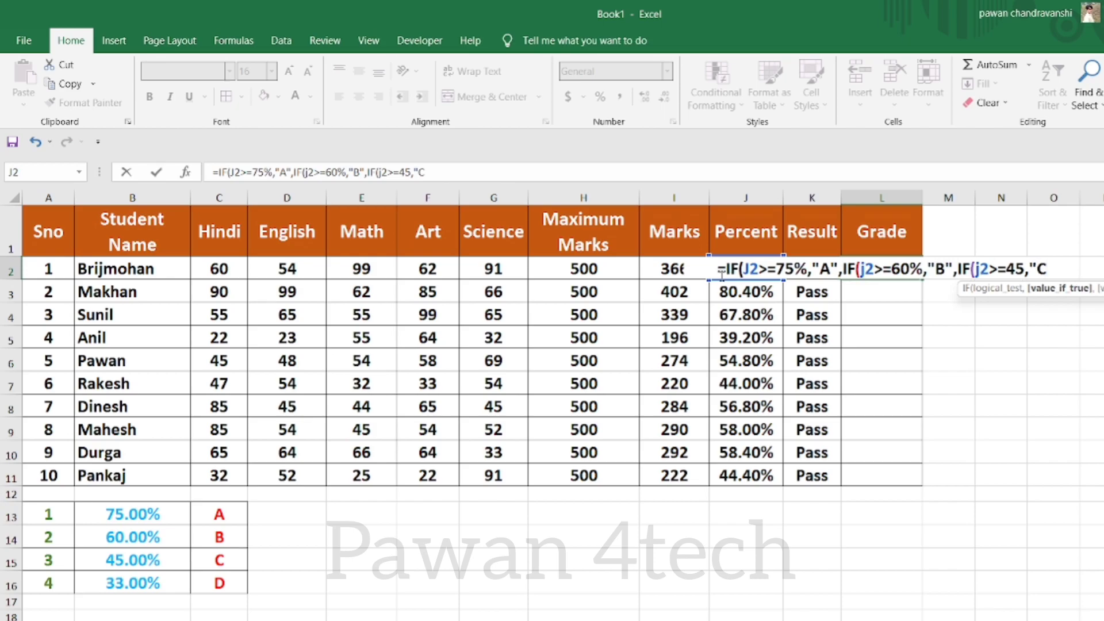
type("\",")
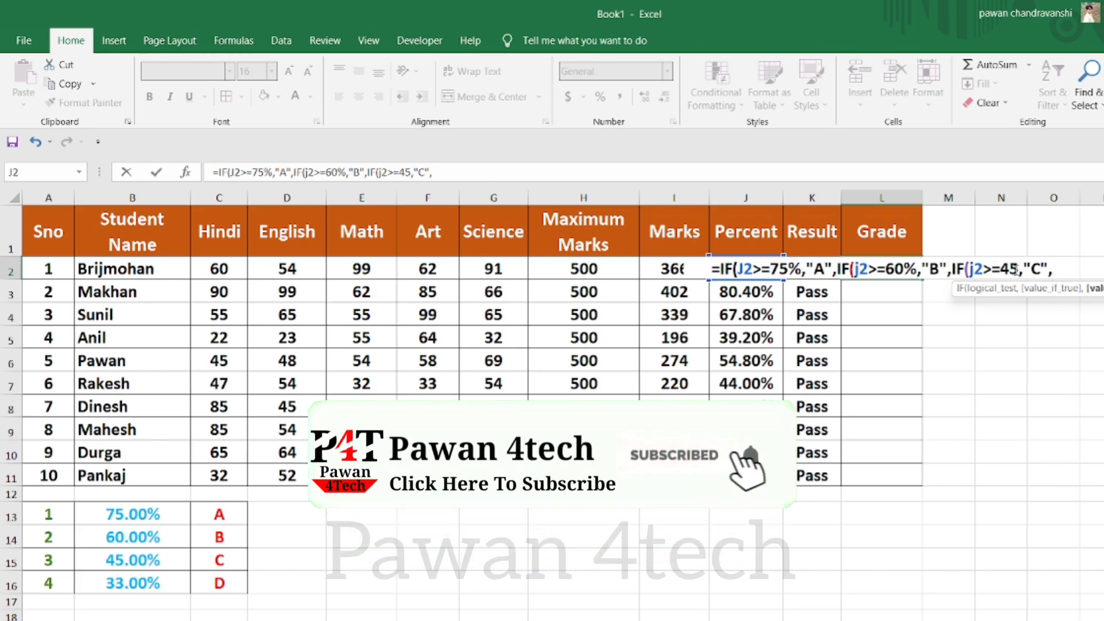
Append the fourth test IF(j2>=33,"D", to L2's formula.
type("IF")
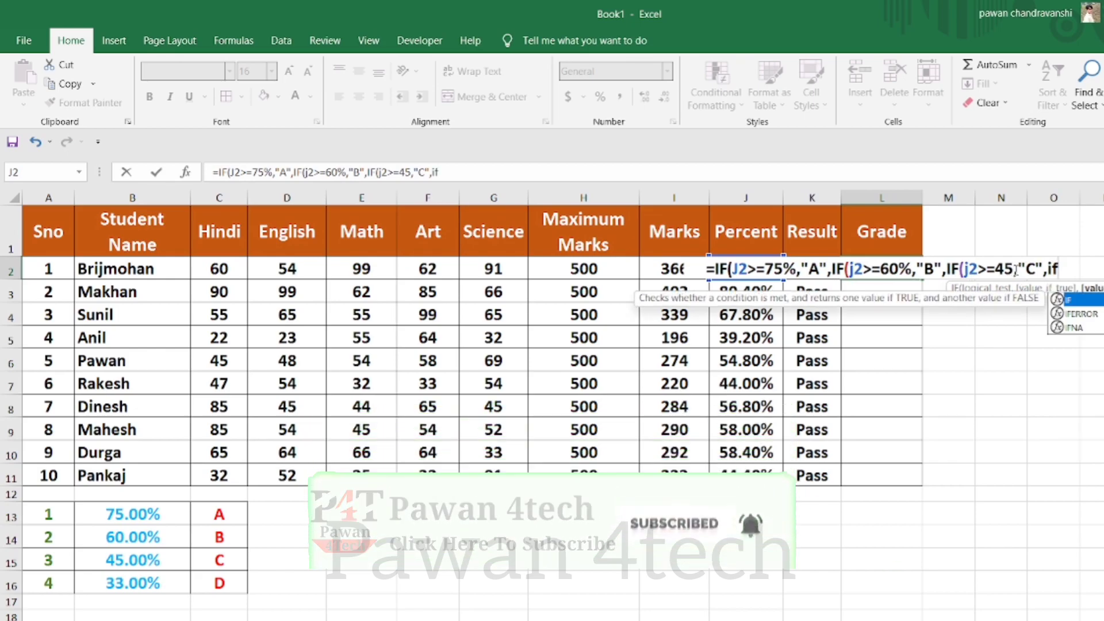
type("(")
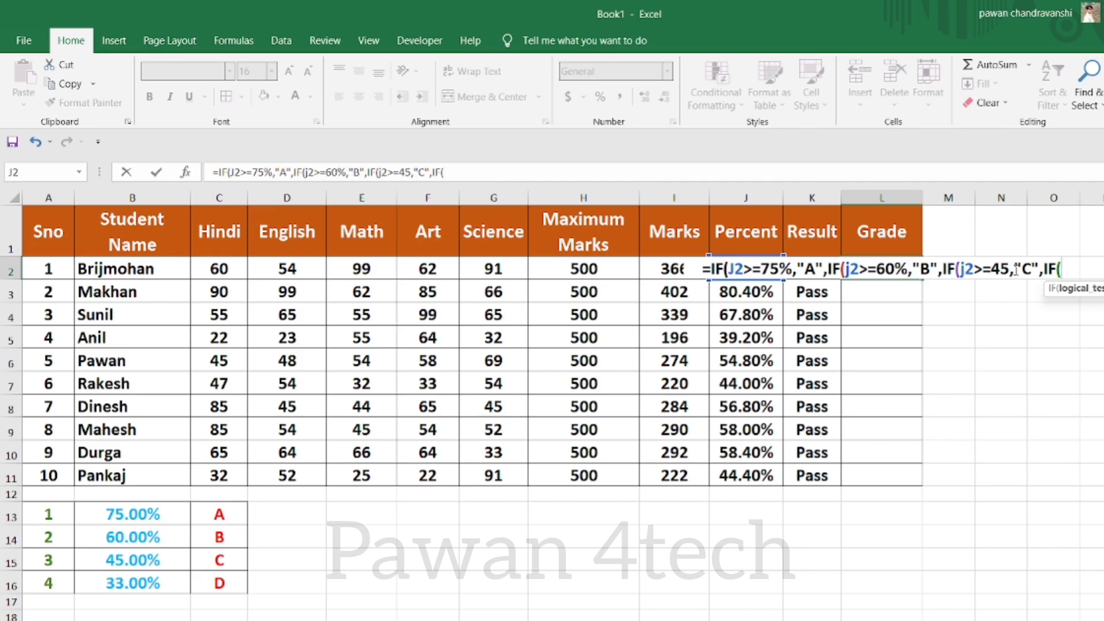
type("j2")
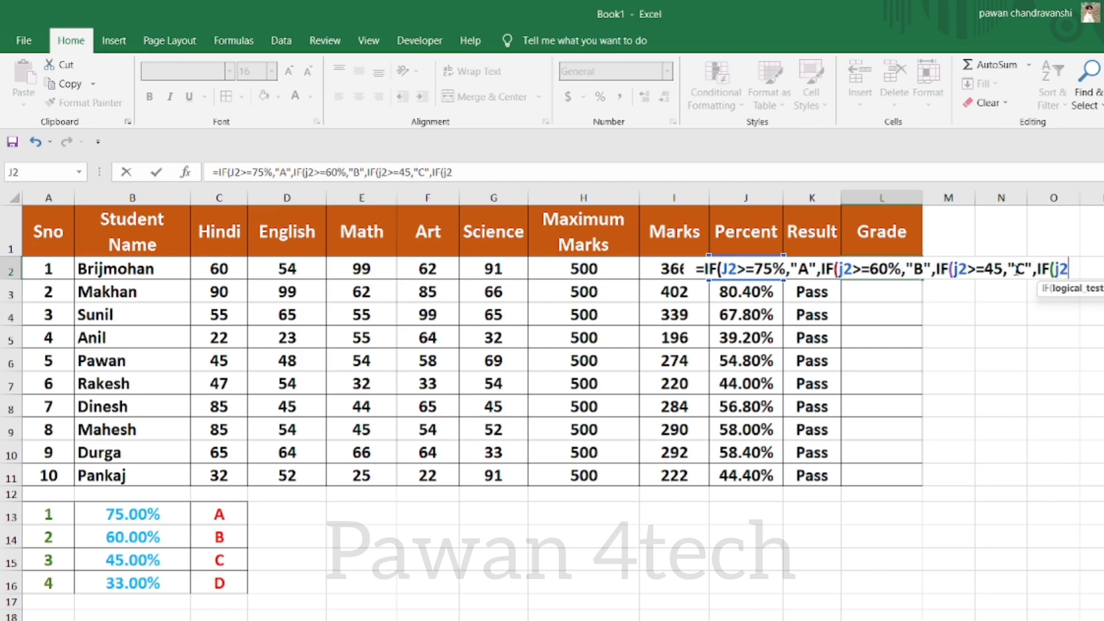
type(">")
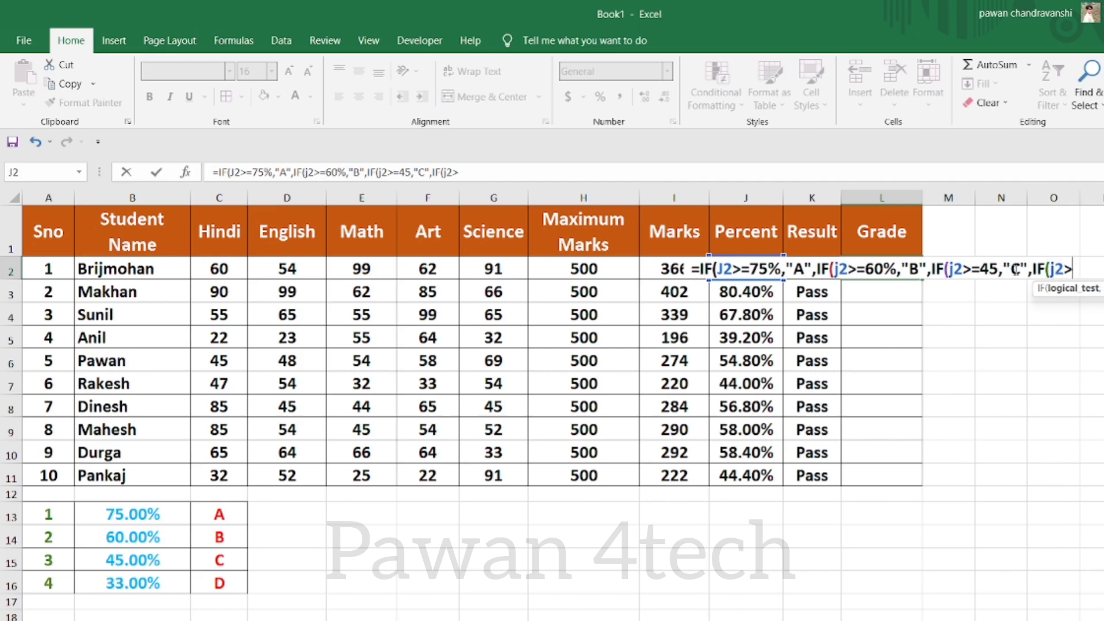
type("=")
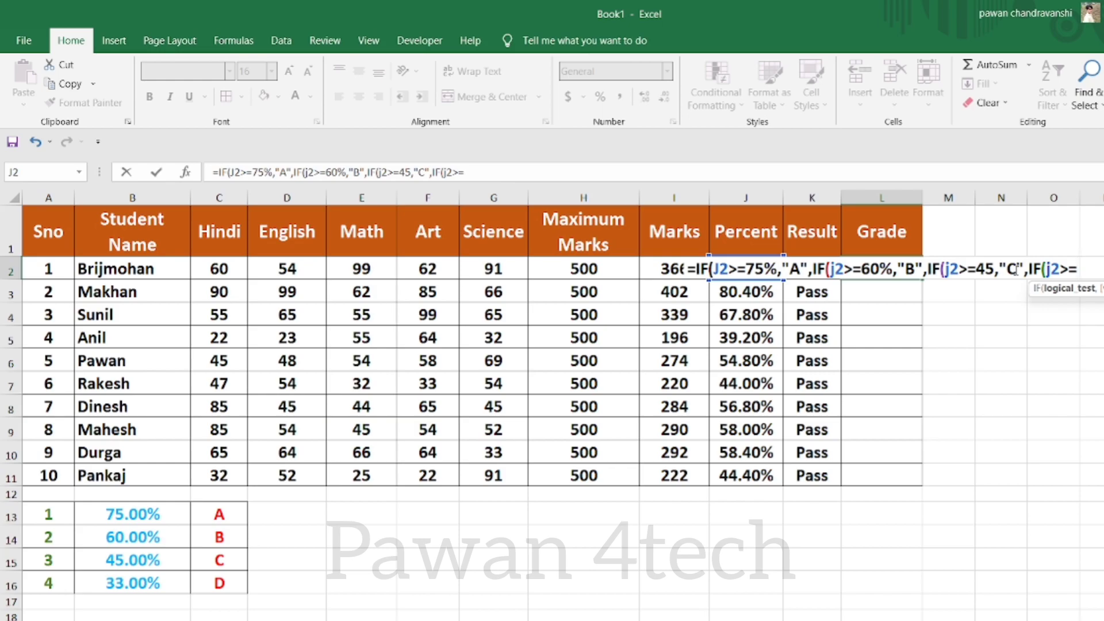
type("33")
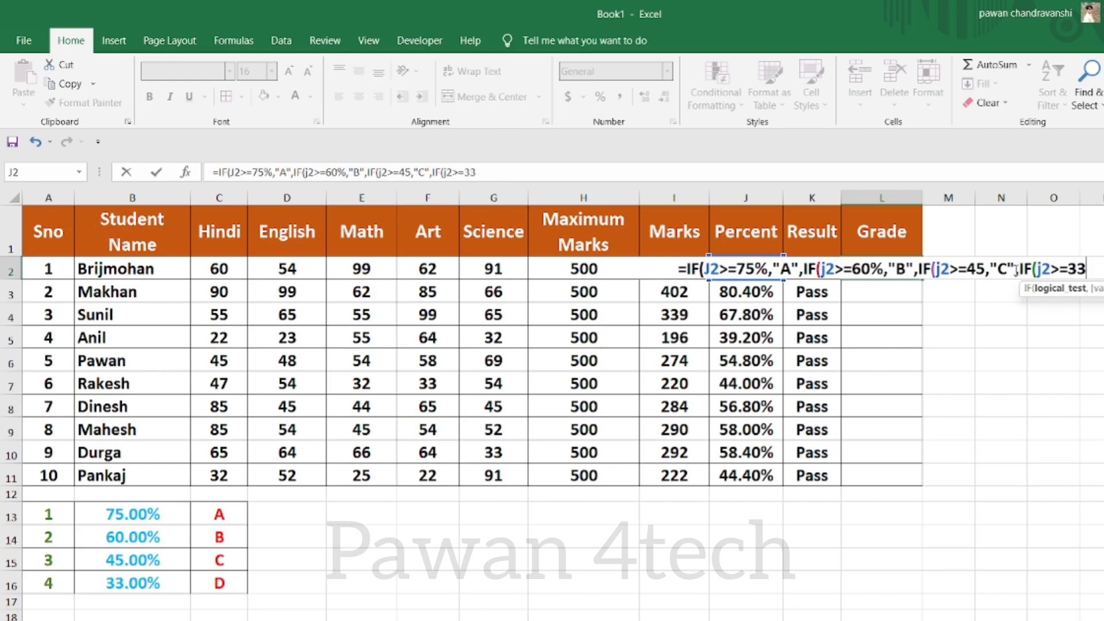
type(",")
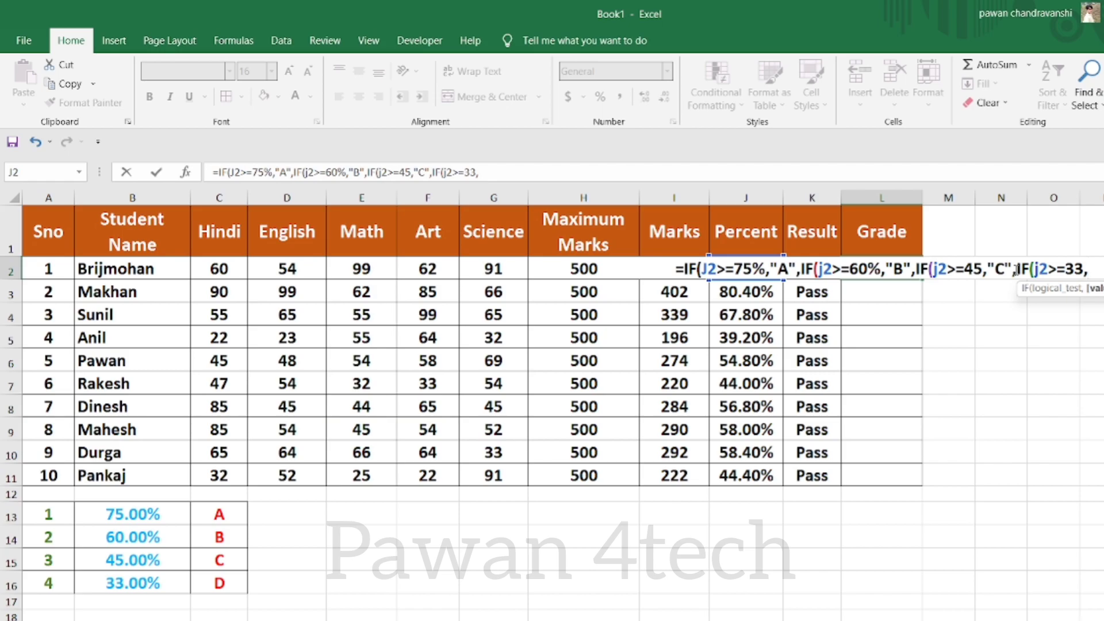
type("\"")
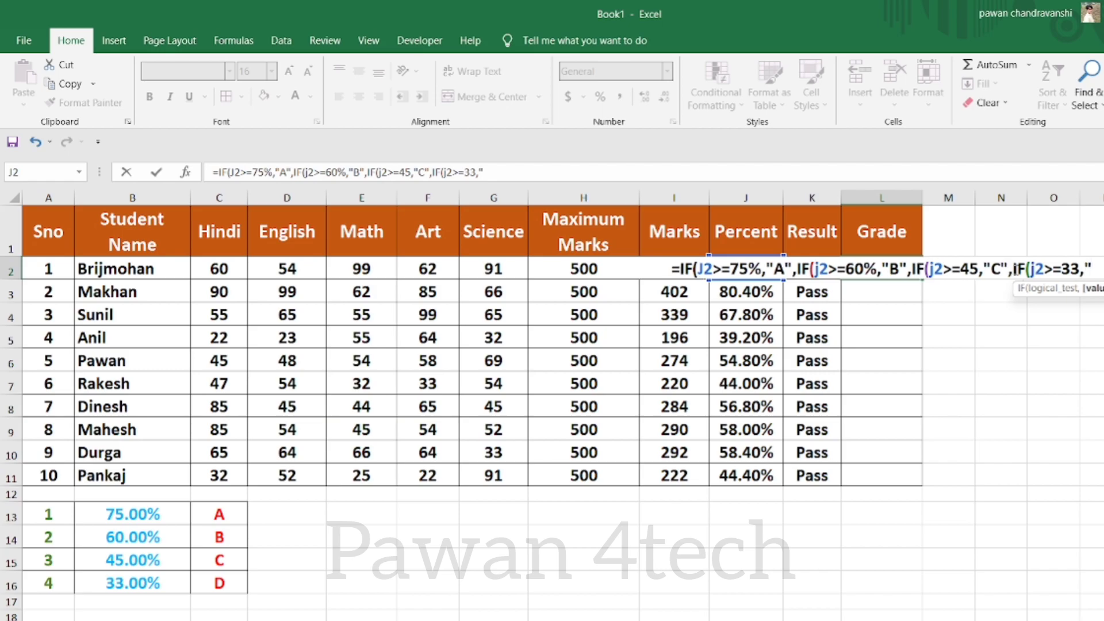
type("D")
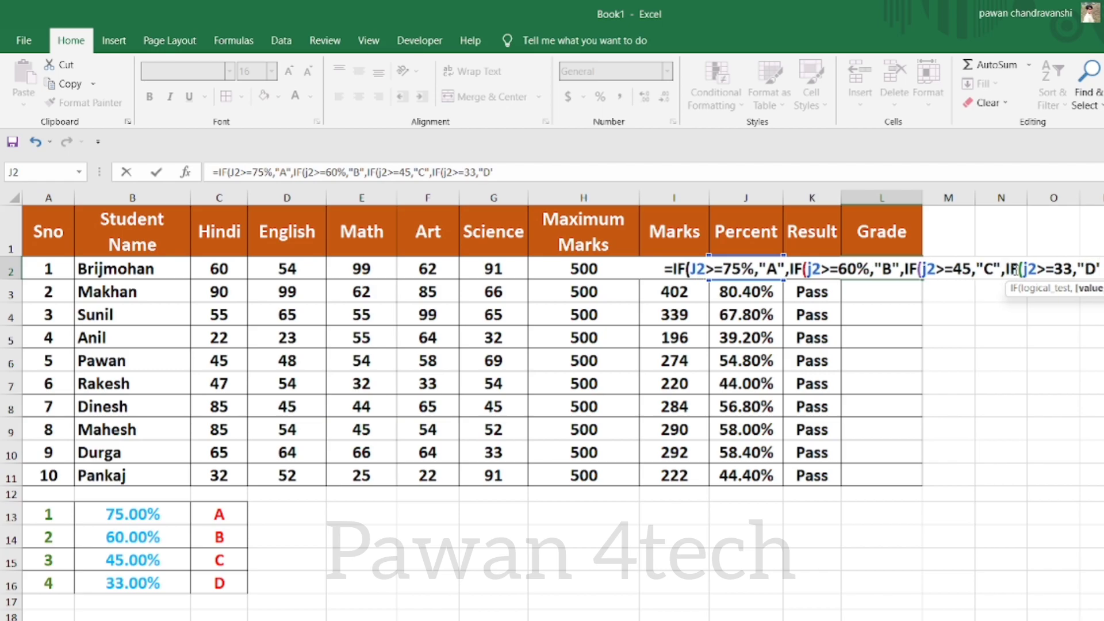
type("\"")
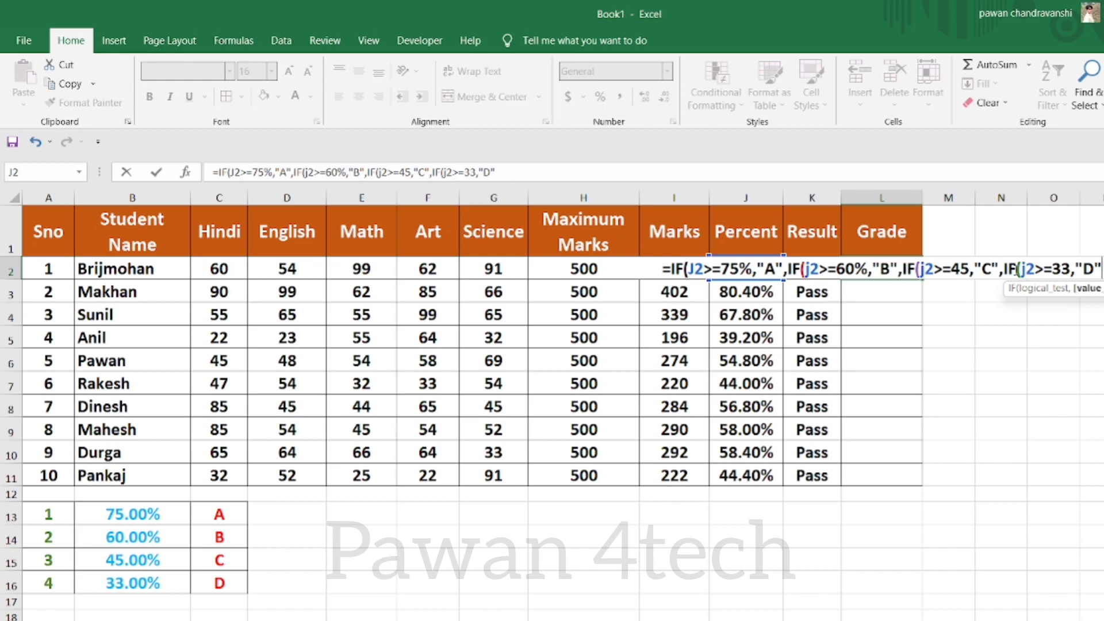
type(",")
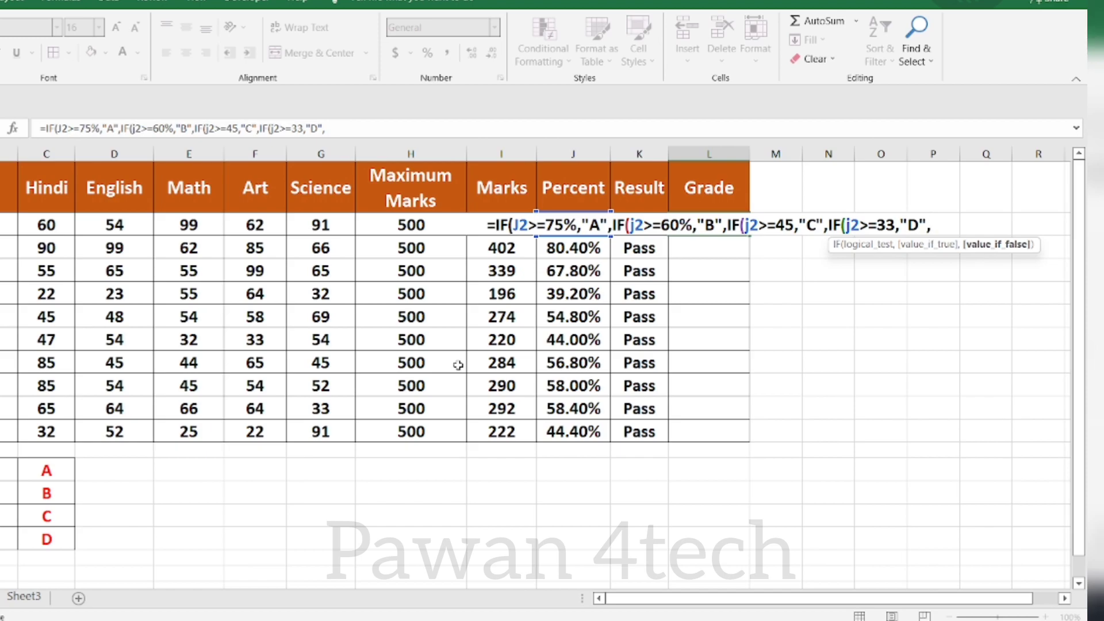
Add "F" as the final fallback grade after "D".
type("\"F")
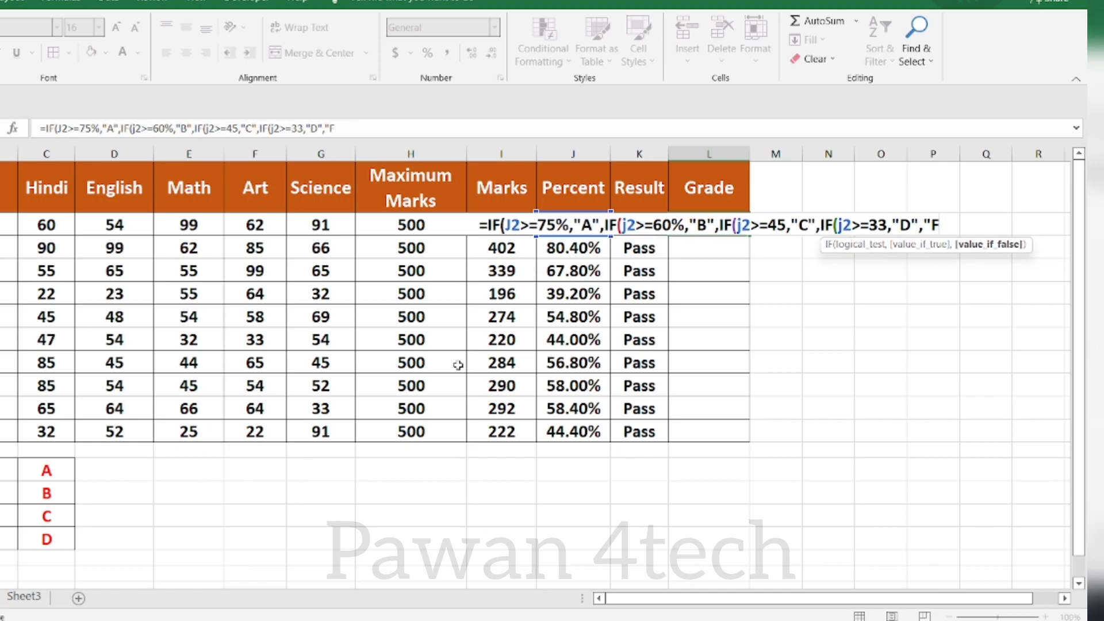
type("\"")
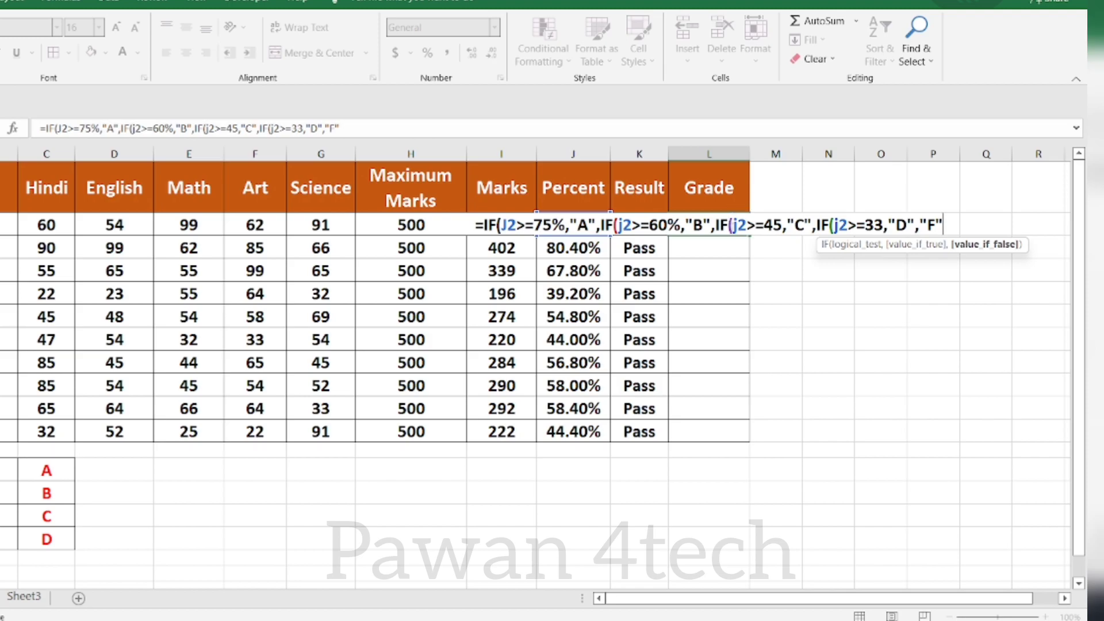
Make the 45 and 33 thresholds percentages, close with )))) and enter the formula.
left_click(782, 225)
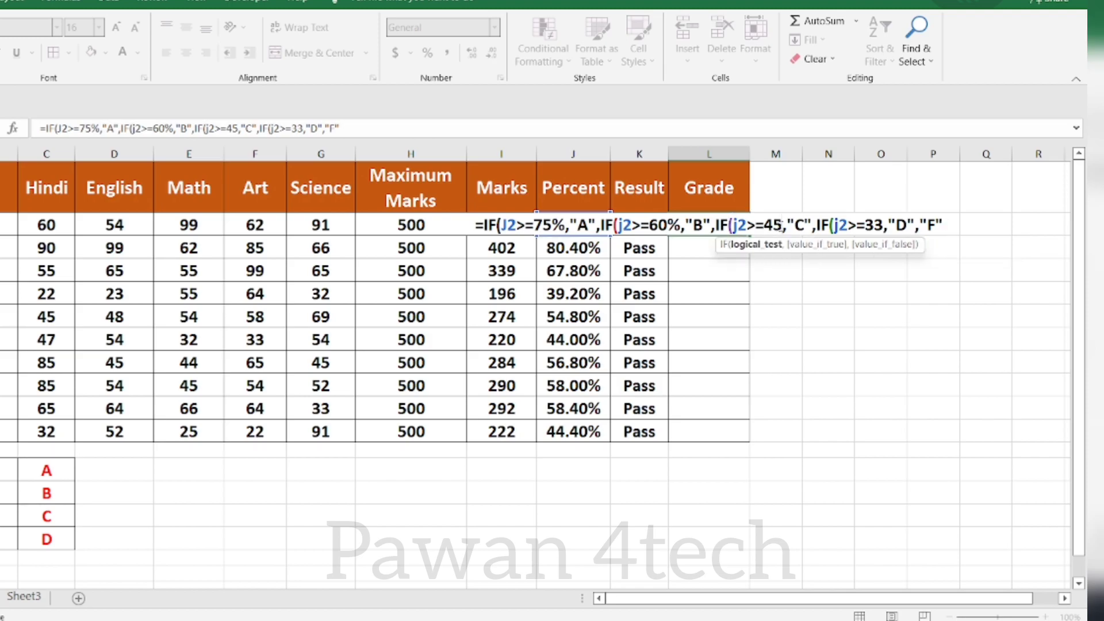
type("%")
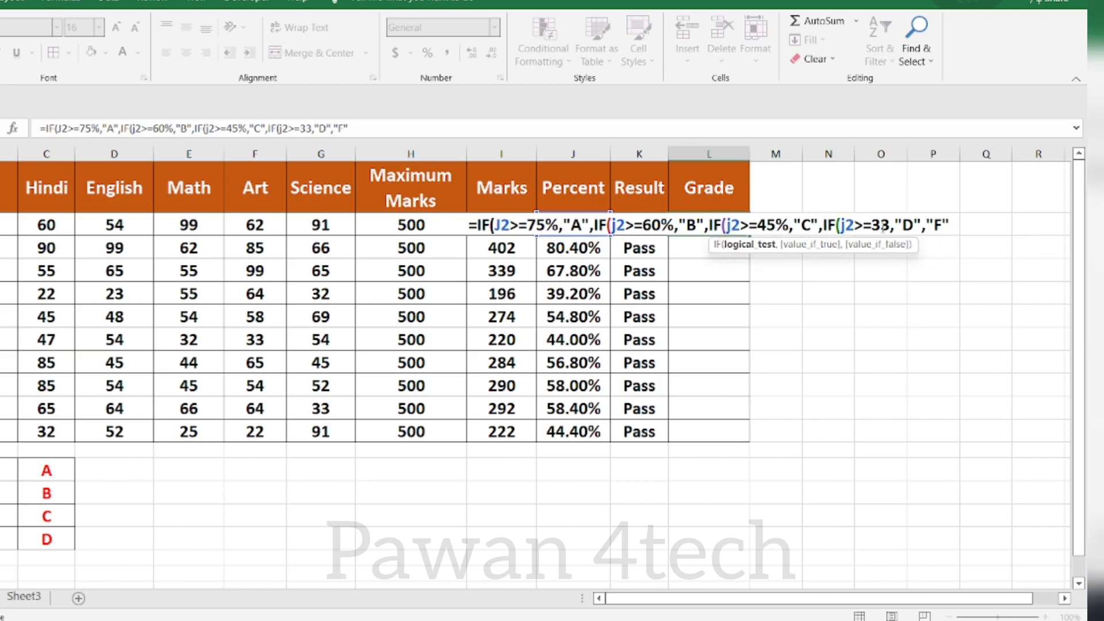
left_click(886, 226)
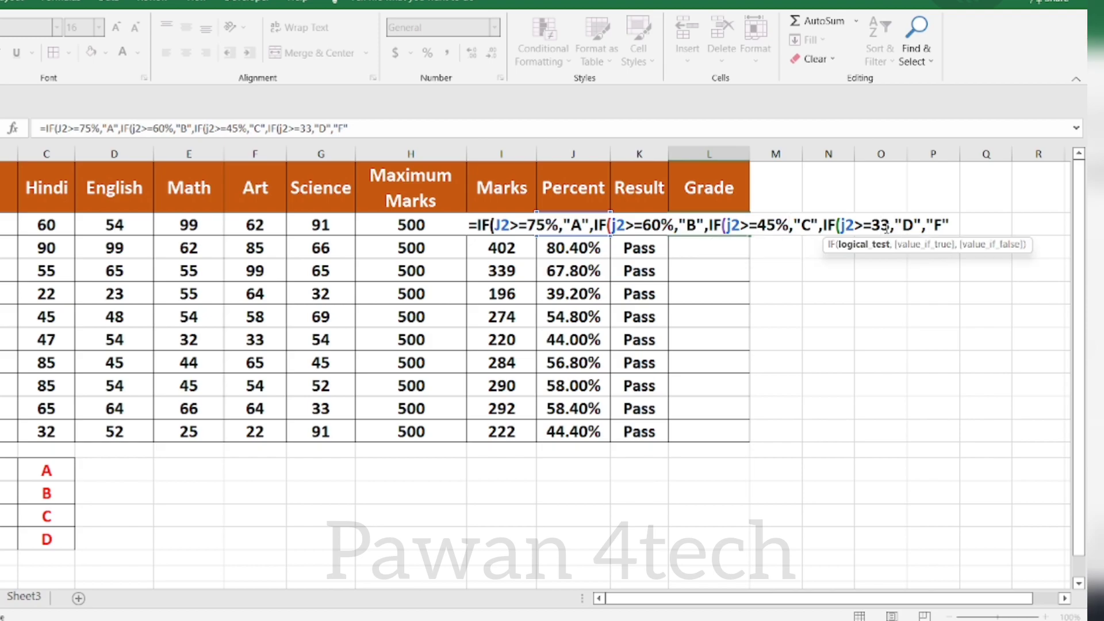
type("%")
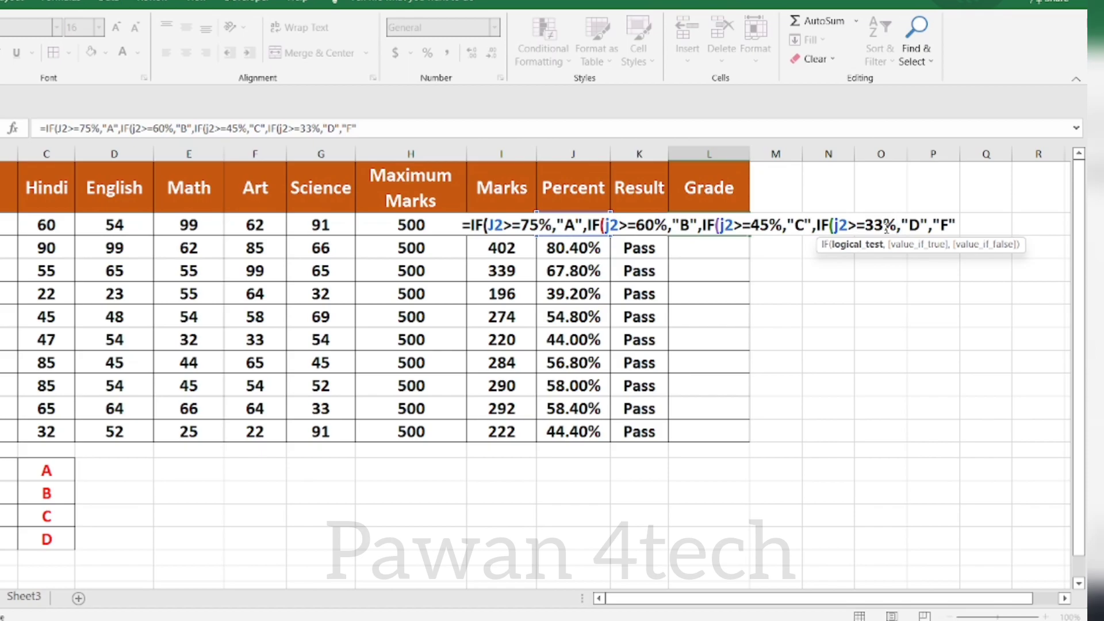
key("Right")
key("Right")
key("Right")
key("Right")
key("Right")
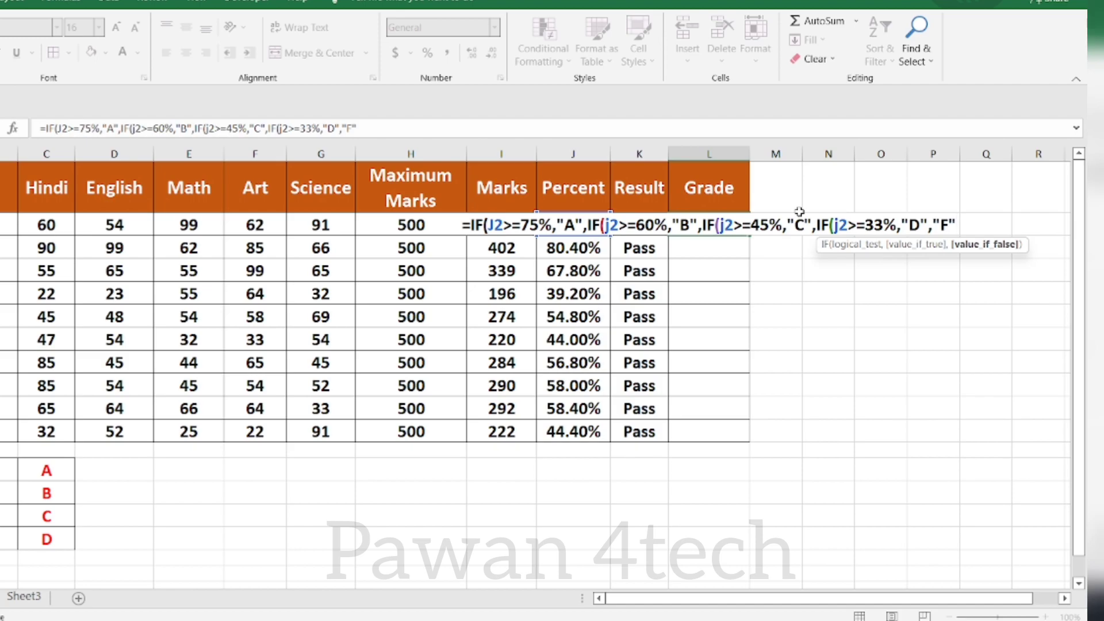
type("))))")
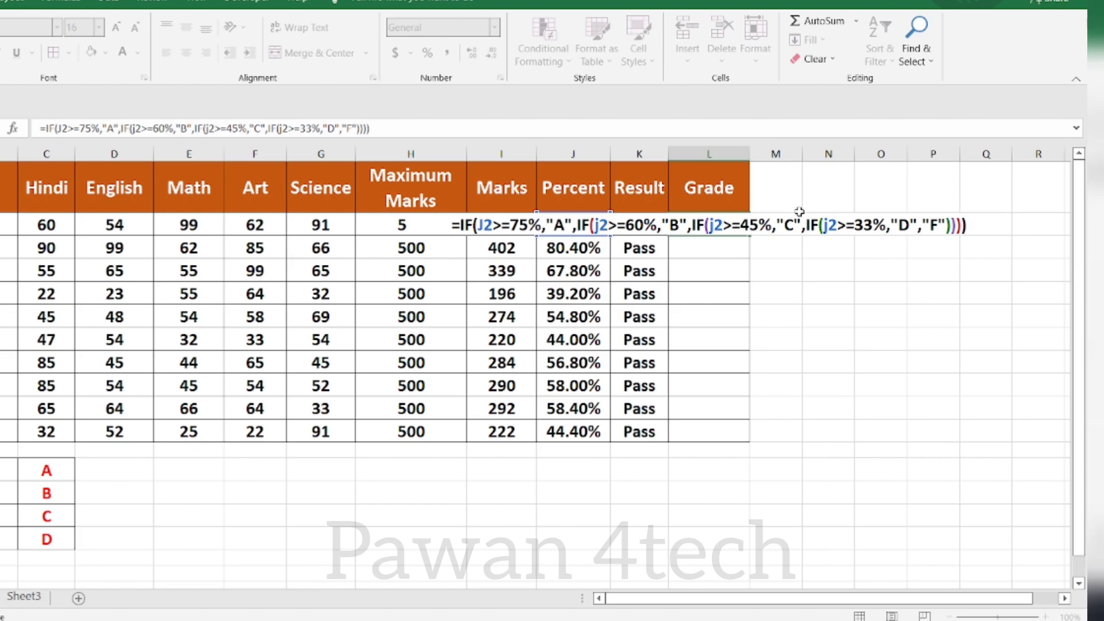
key("Return")
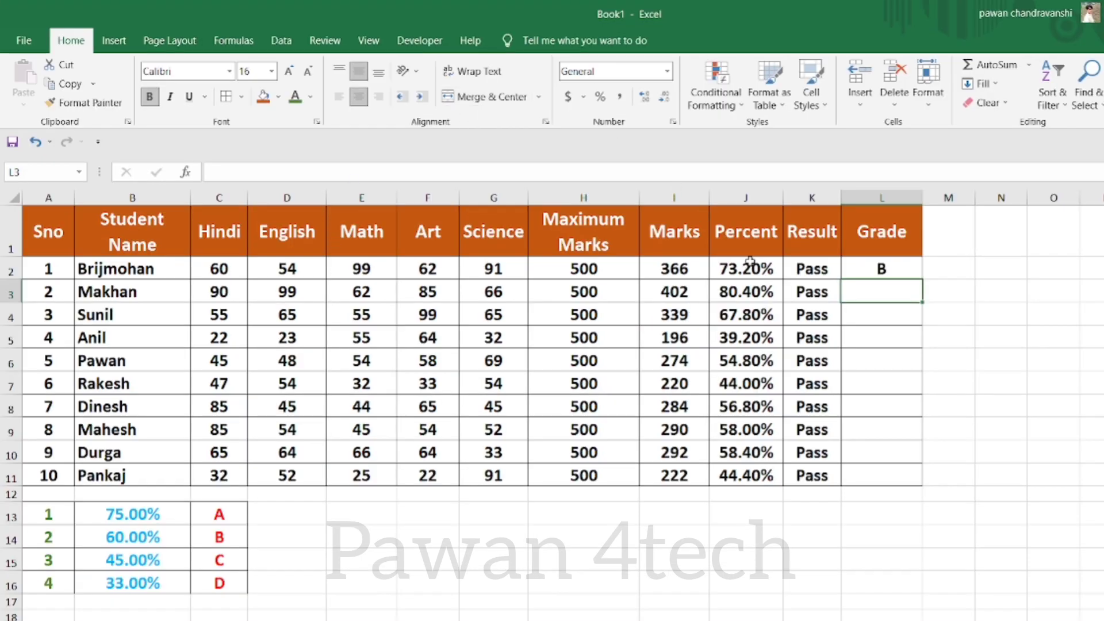
Fill the L2 grade formula down through L11.
left_click(852, 267)
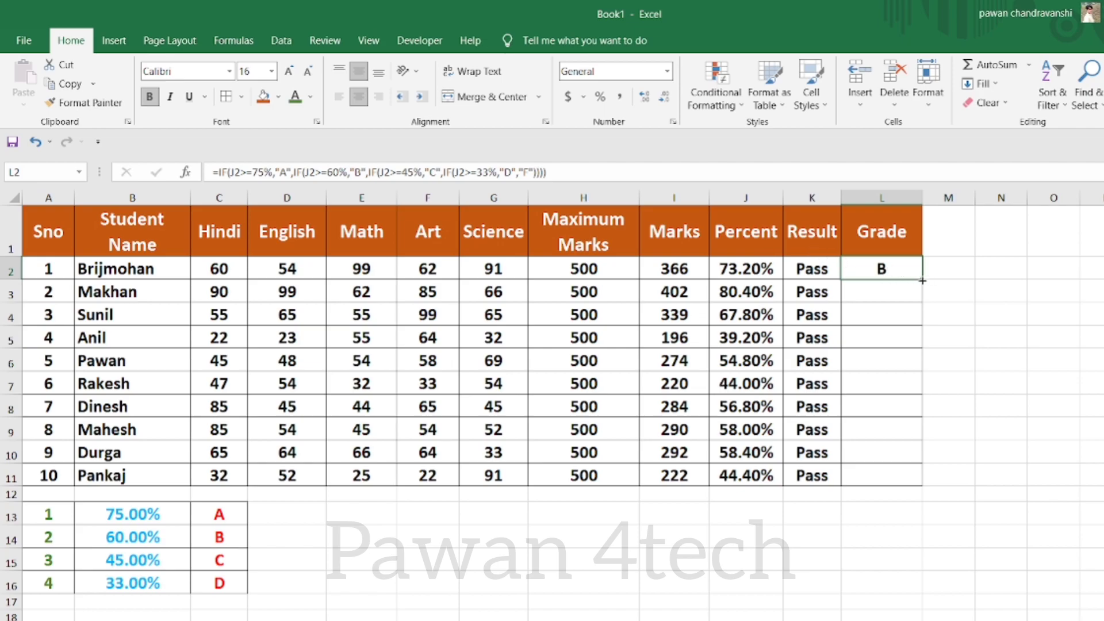
left_click_drag(923, 281, 914, 483)
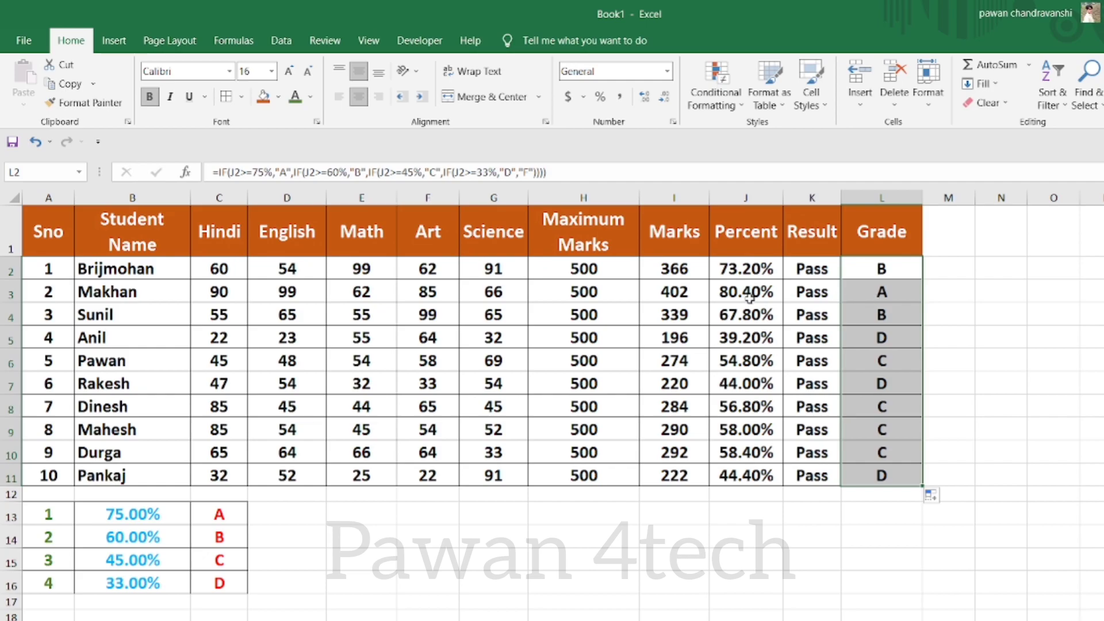
Enter trial percentages 22 in J2 and 32 in J3.
left_click(734, 280)
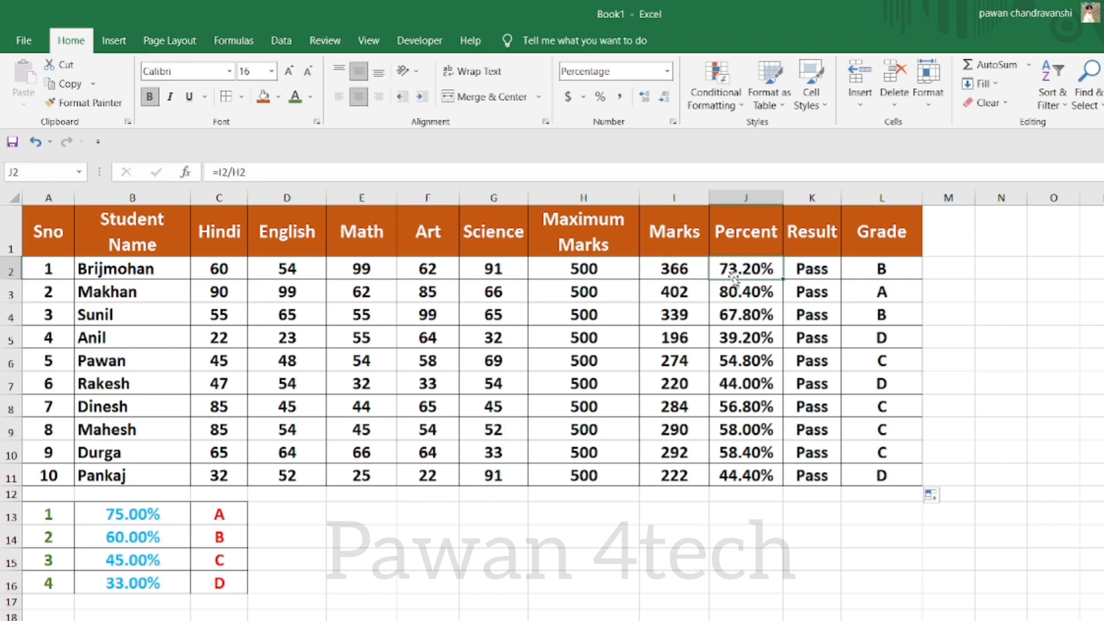
type("22")
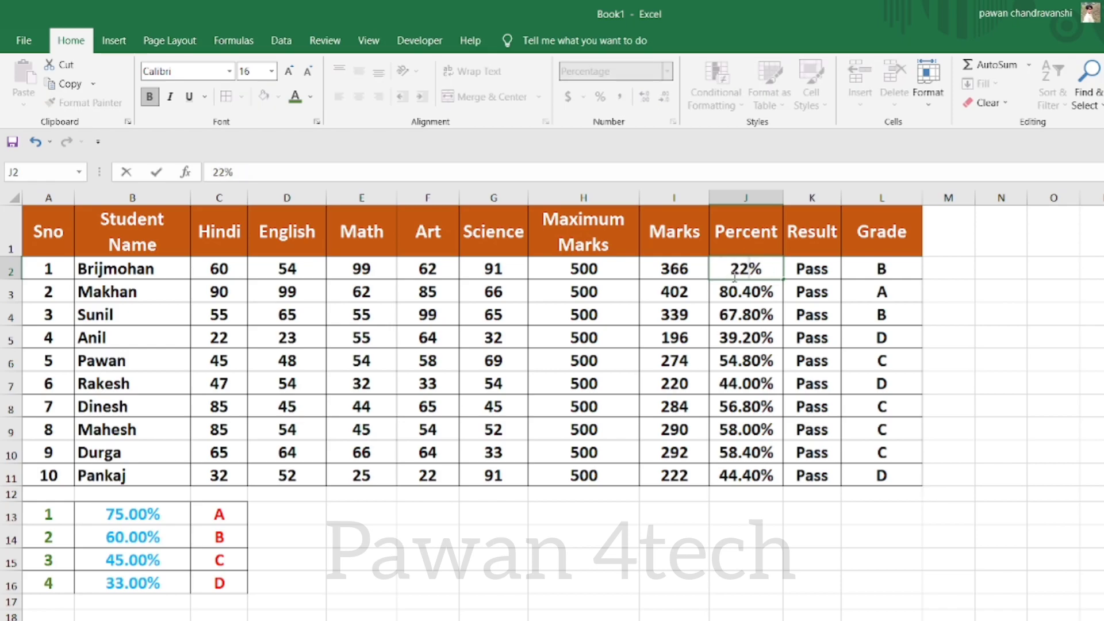
key("Return")
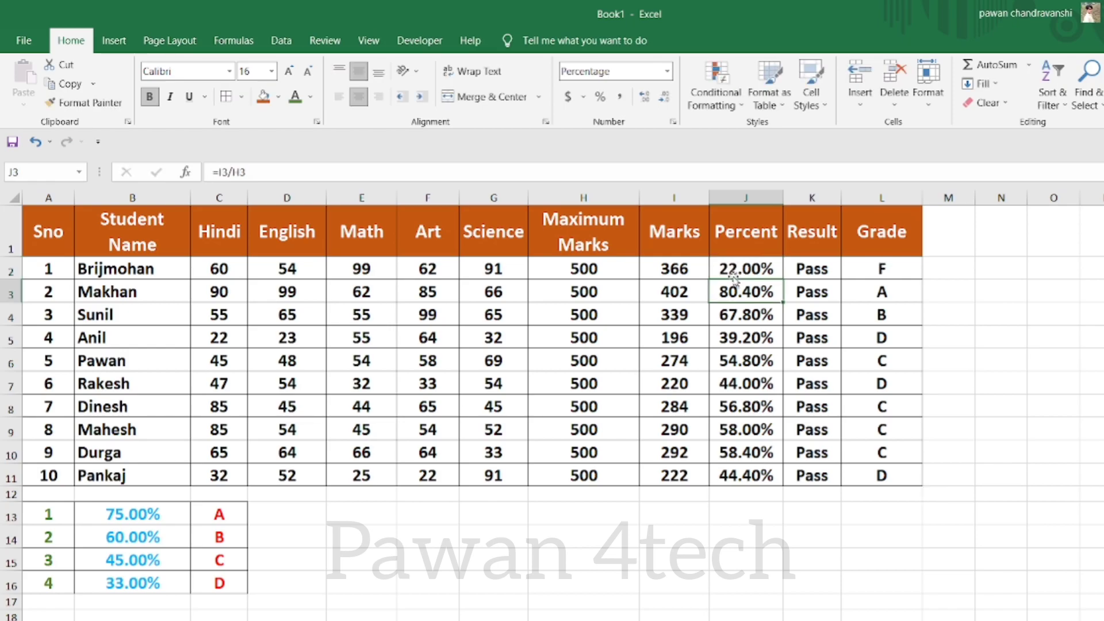
type("32")
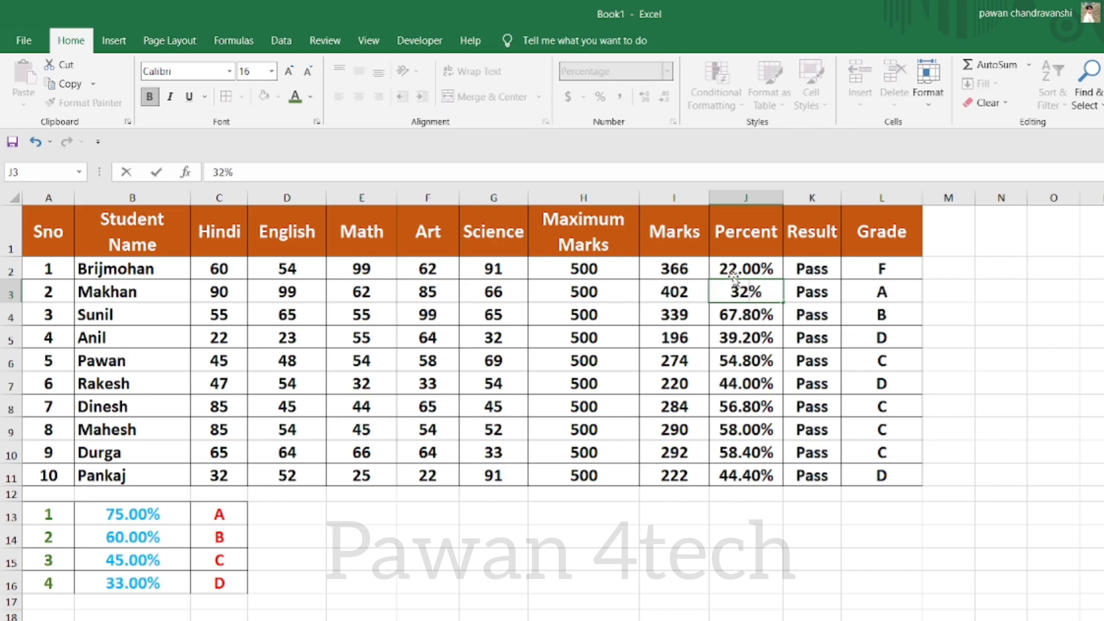
key("Return")
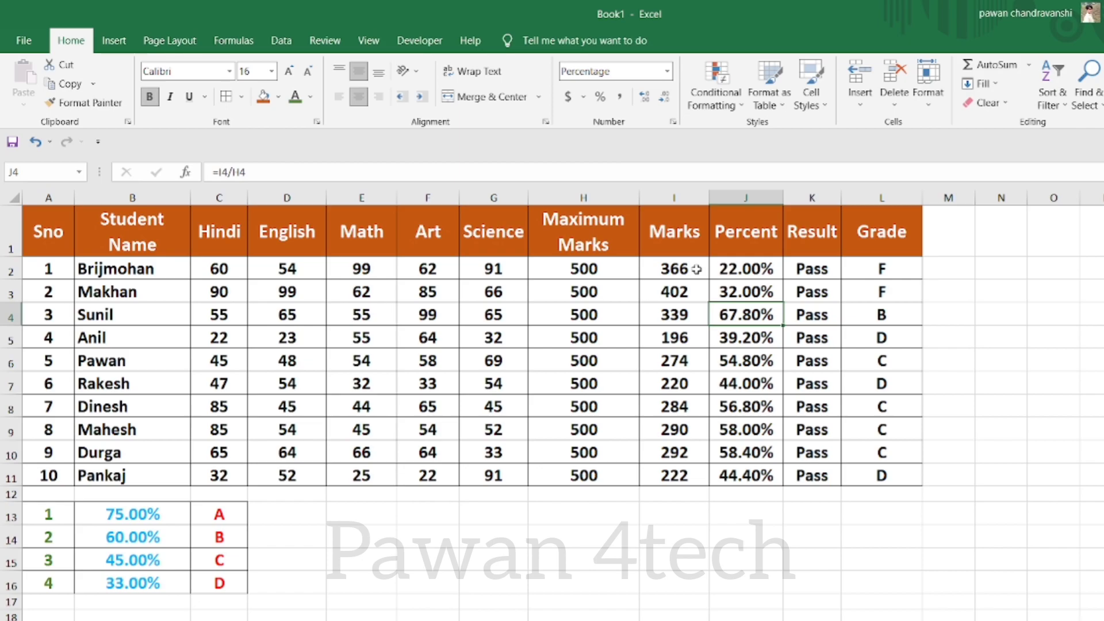
Change J2 to 99 so the first student shows grade A.
left_click(733, 274)
double_click(733, 272)
type("99")
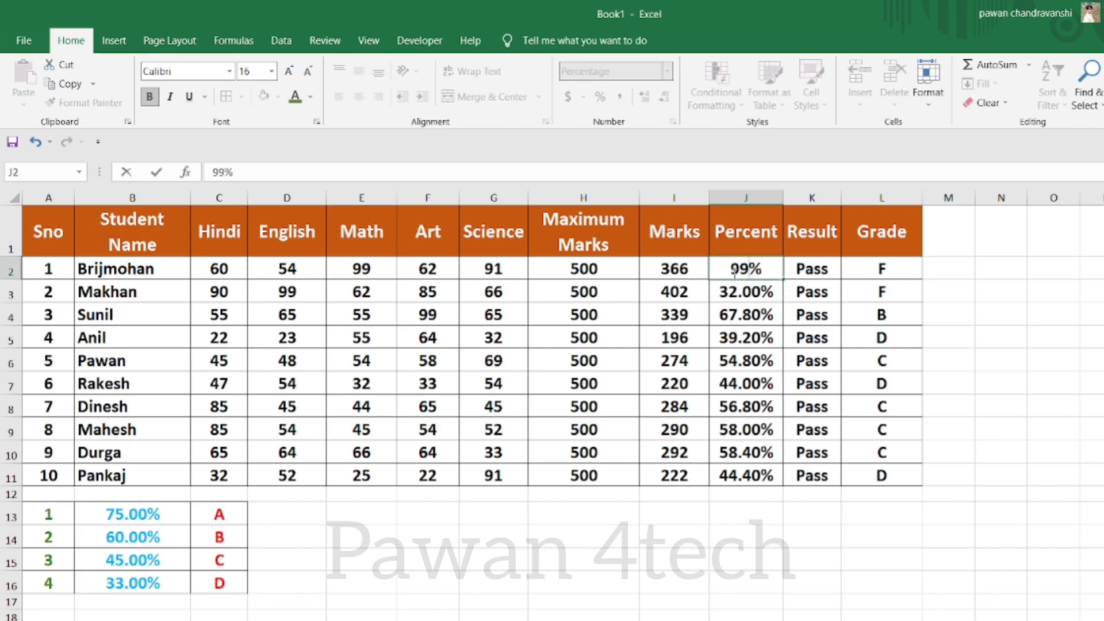
key("Return")
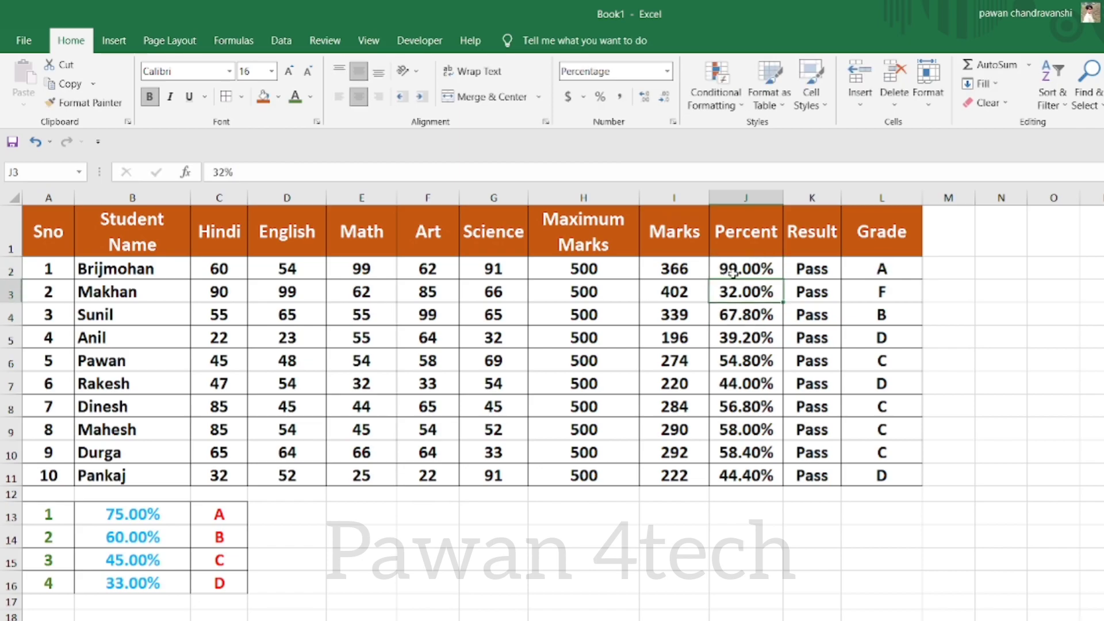